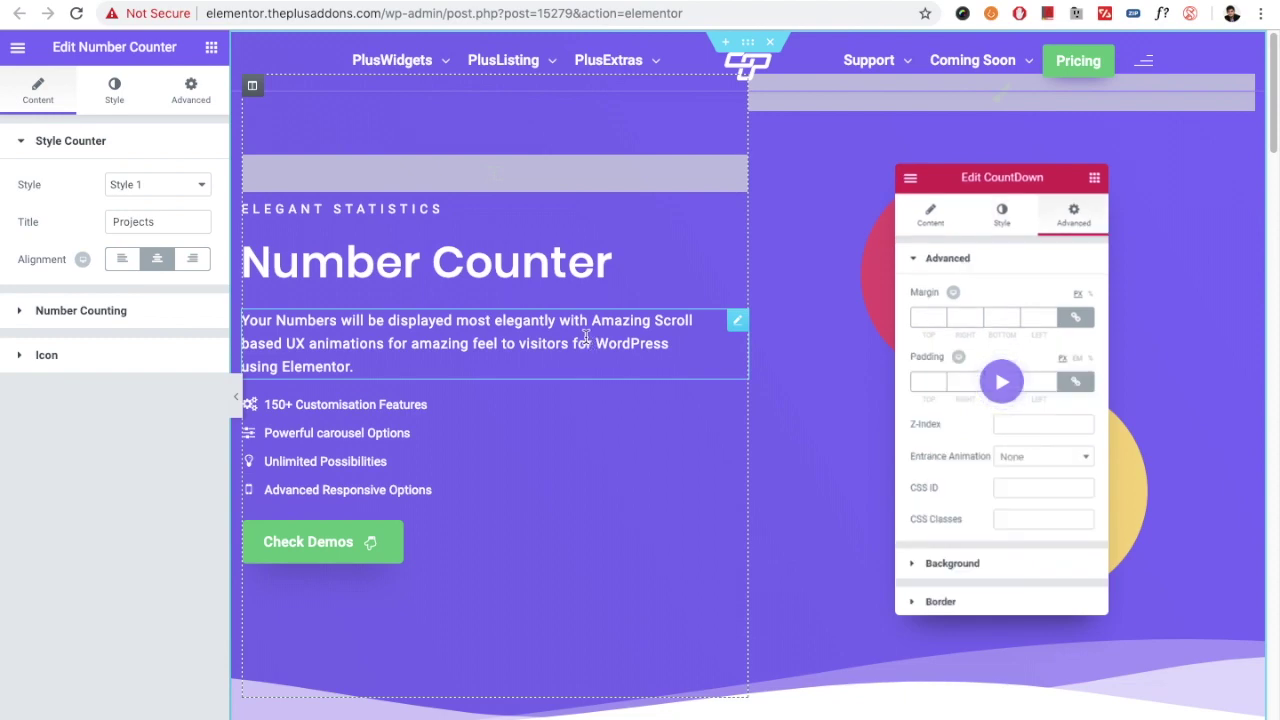
Step: Scroll the preview down to the snowy section with the 80*, PROJECTS, BUGS SOLVED and HAPPY CLIENTS counters
scroll(560, 400, down, 5)
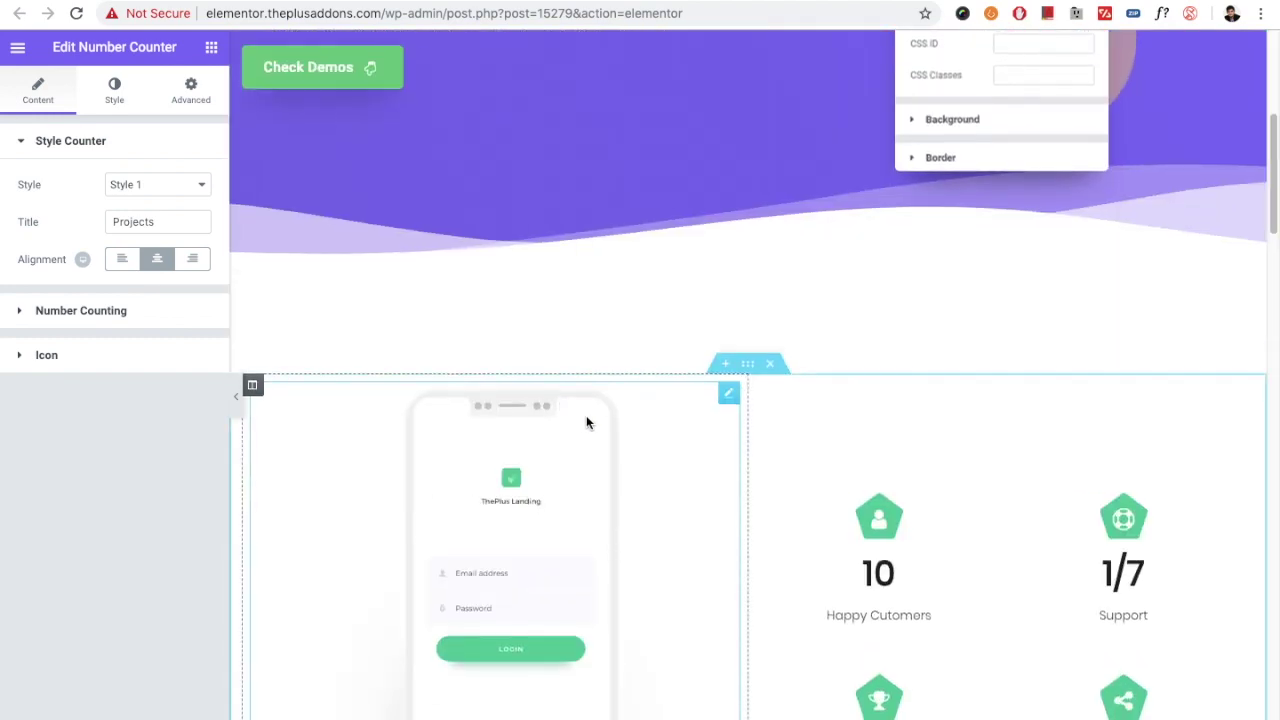
scroll(680, 435, down, 1)
scroll(700, 447, down, 7)
scroll(690, 370, up, 4)
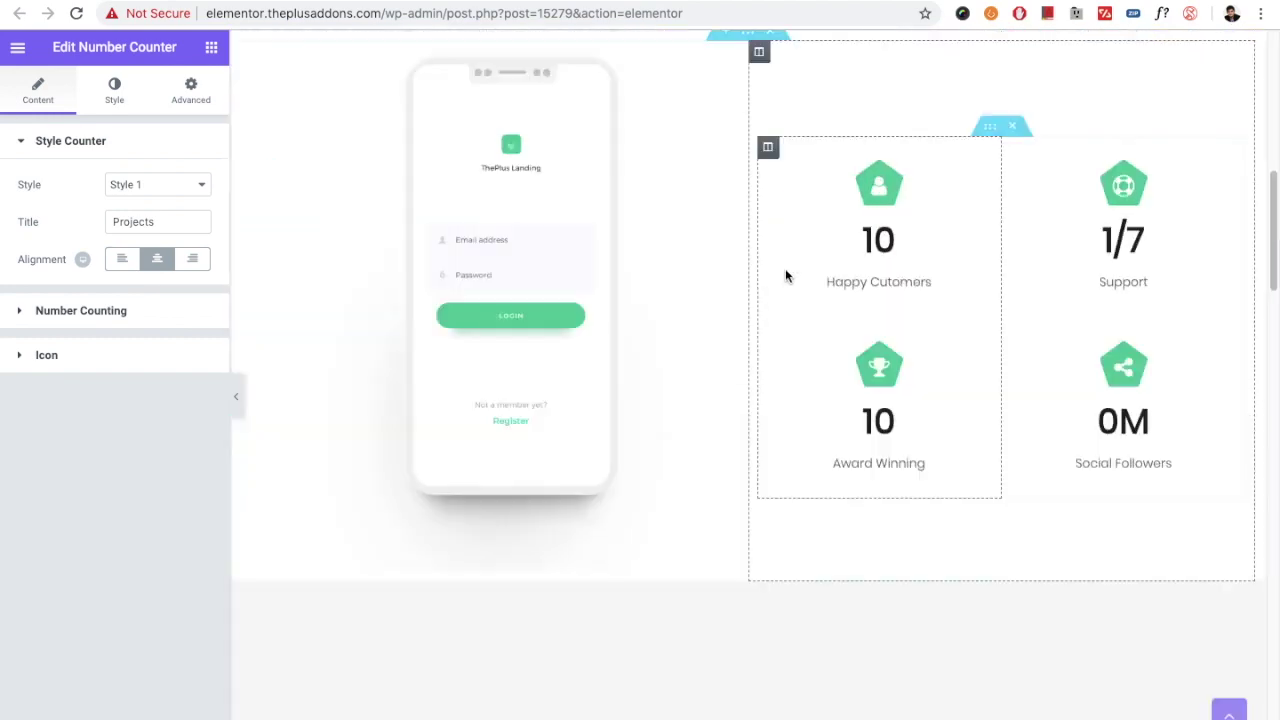
scroll(662, 326, down, 2)
scroll(597, 371, down, 3)
scroll(606, 233, down, 3)
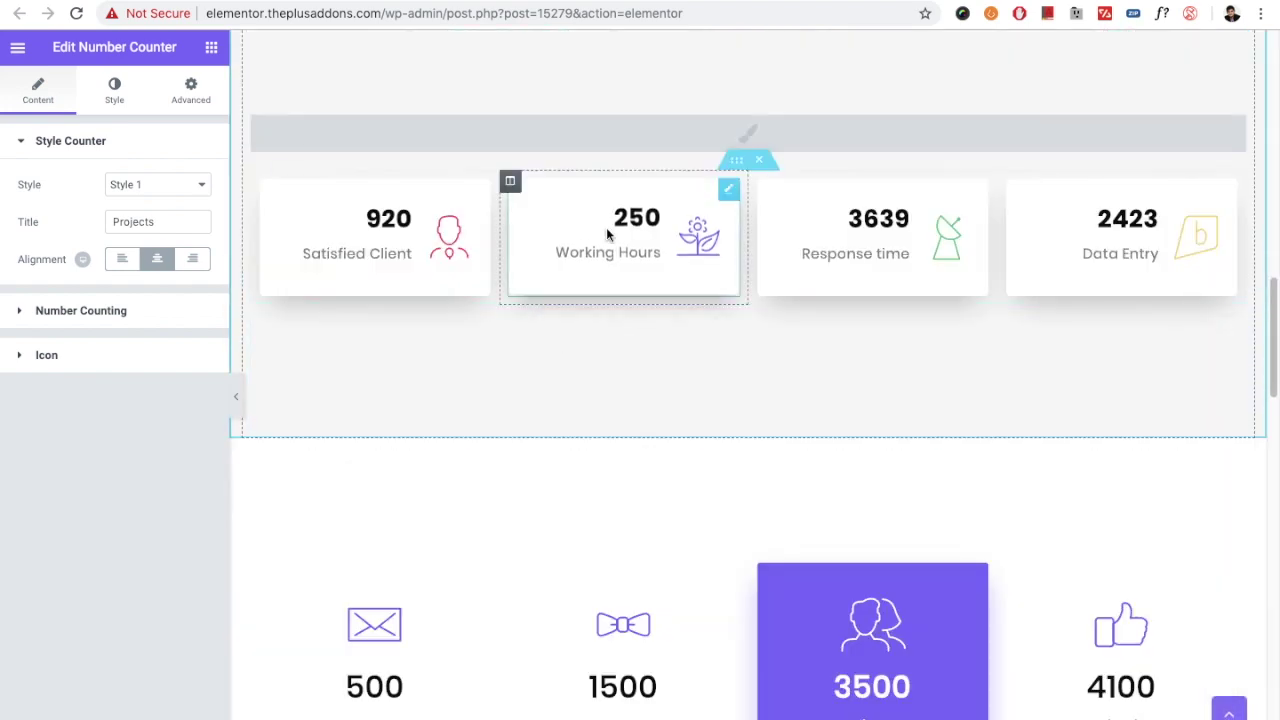
scroll(640, 330, down, 1)
scroll(520, 350, down, 4)
scroll(440, 340, down, 1)
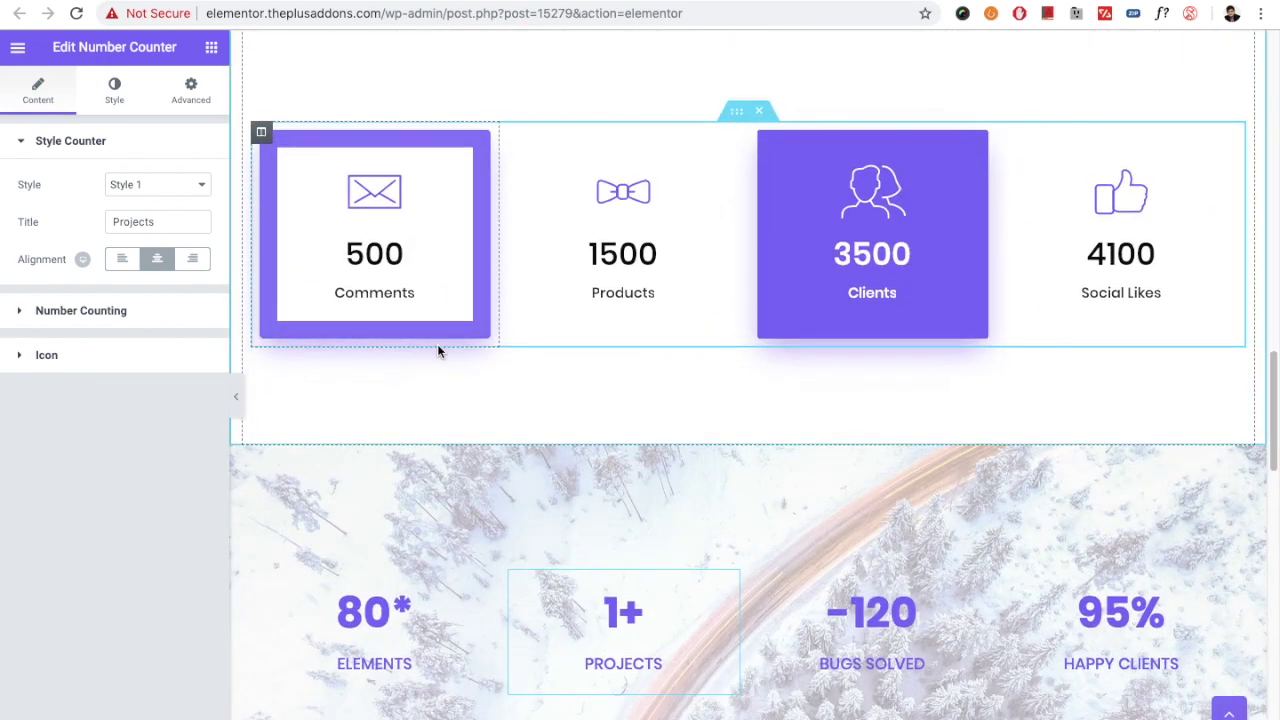
scroll(470, 480, down, 2)
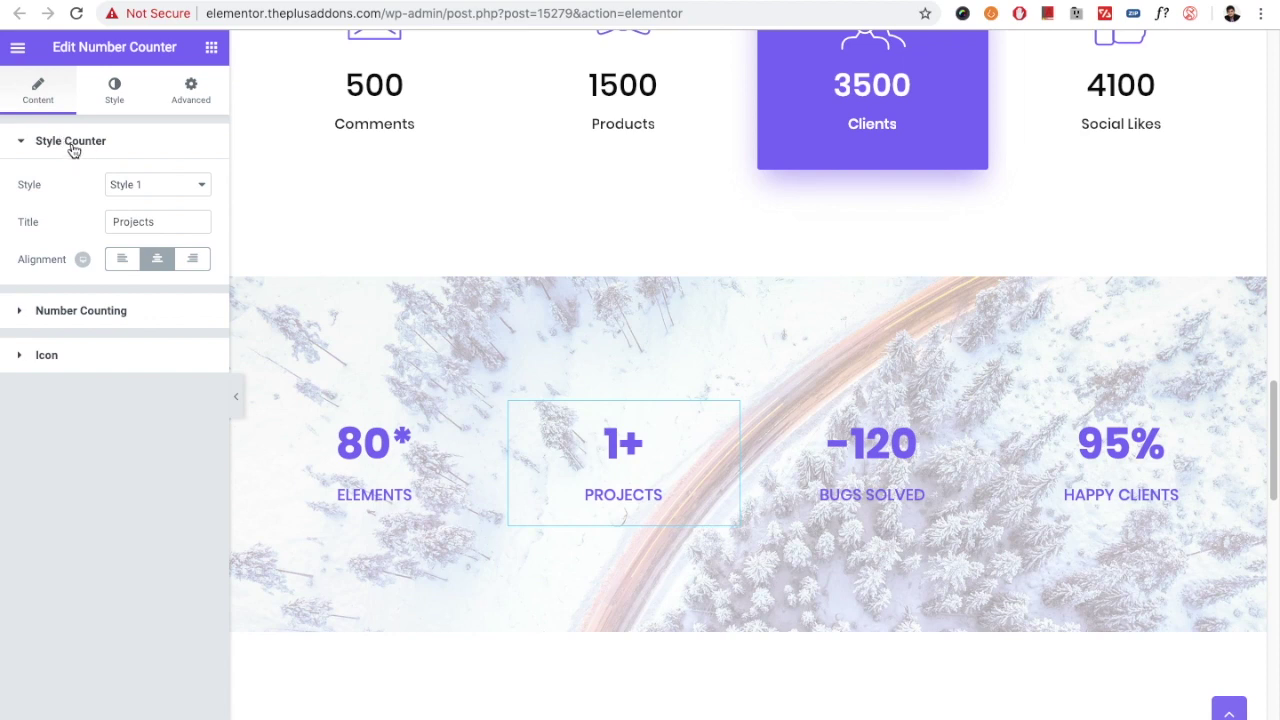
click(183, 185)
click(183, 184)
click(164, 223)
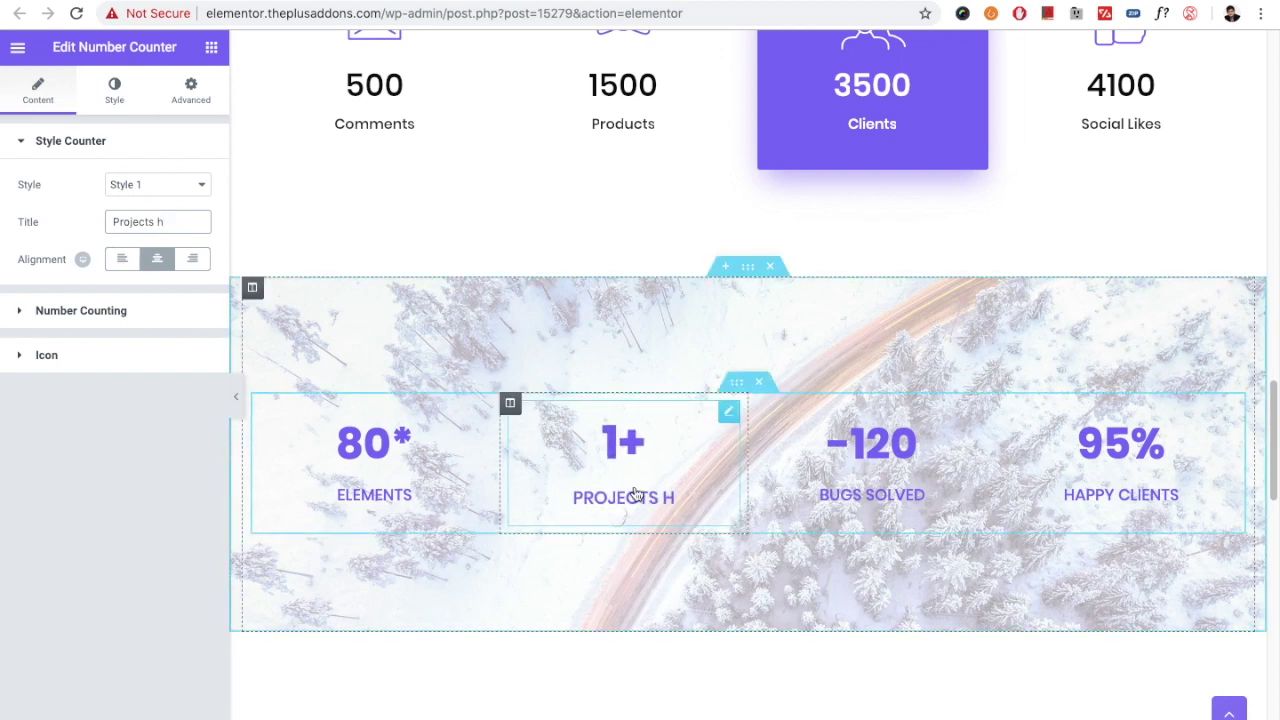
key(BackSpace)
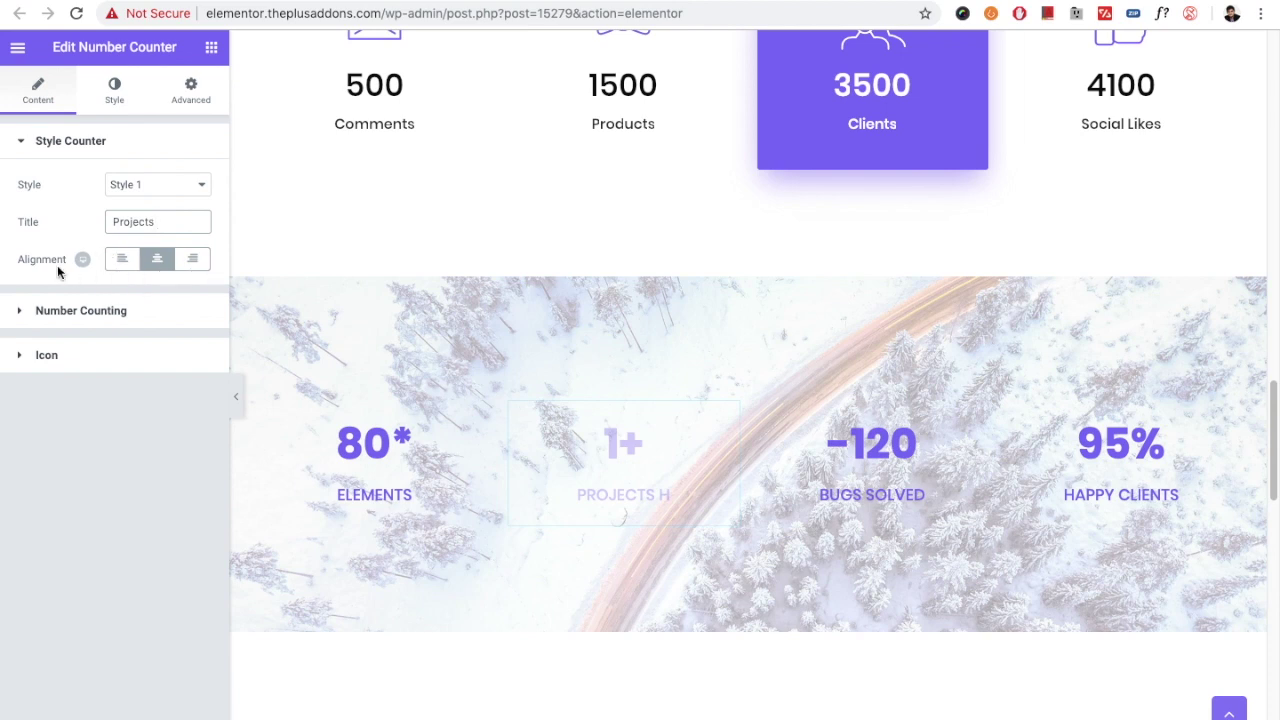
mouse_move(82, 259)
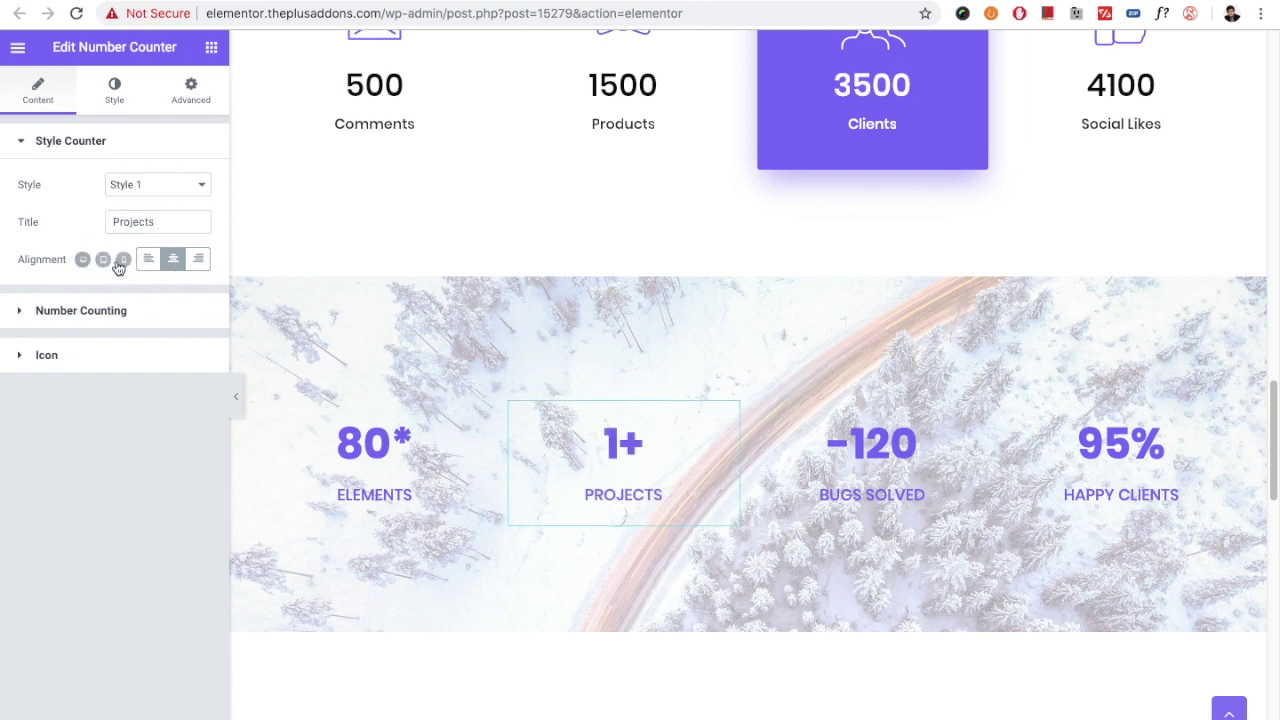
click(71, 314)
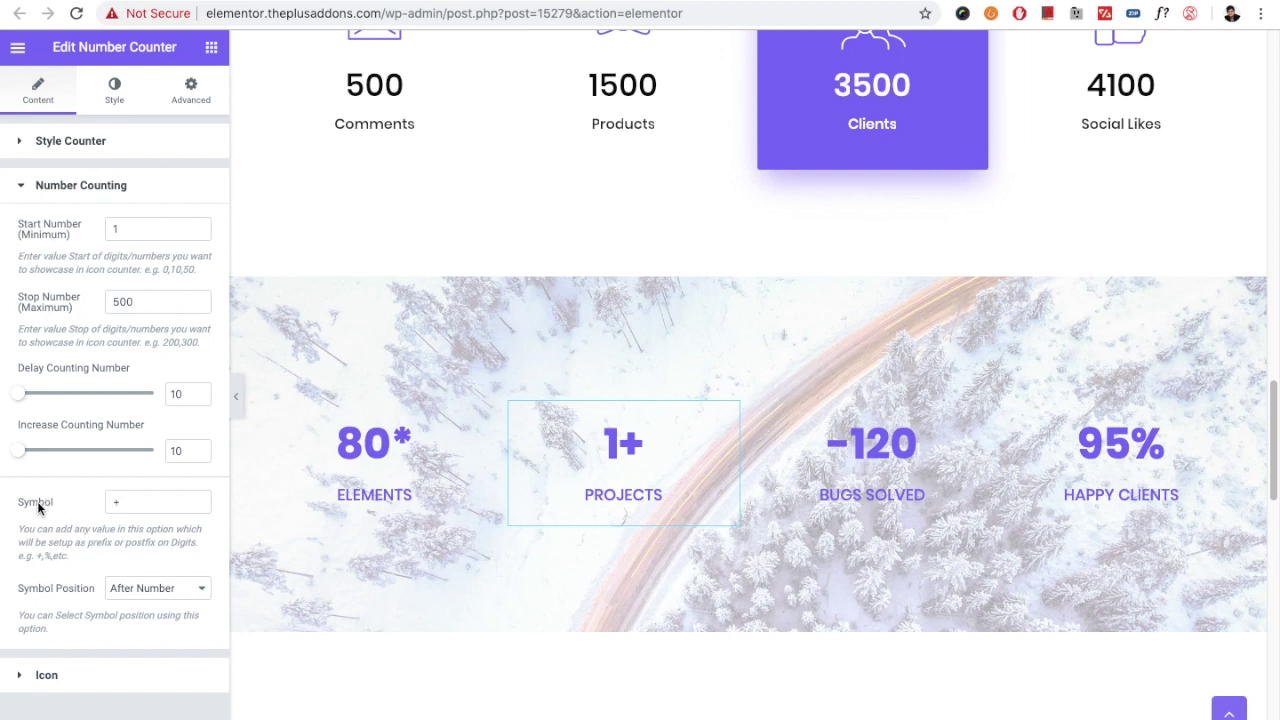
Step: Set the PROJECTS counter's Symbol Position to Before Number so it reads +1
double_click(117, 503)
click(126, 590)
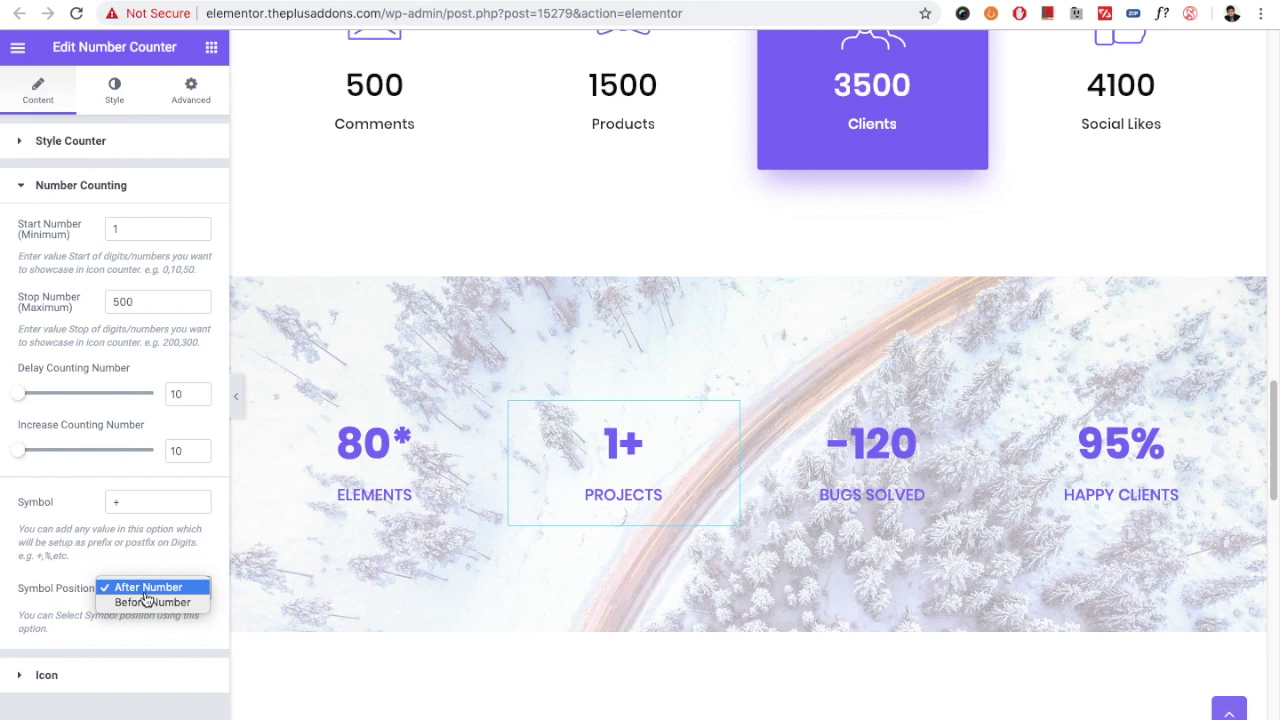
click(143, 603)
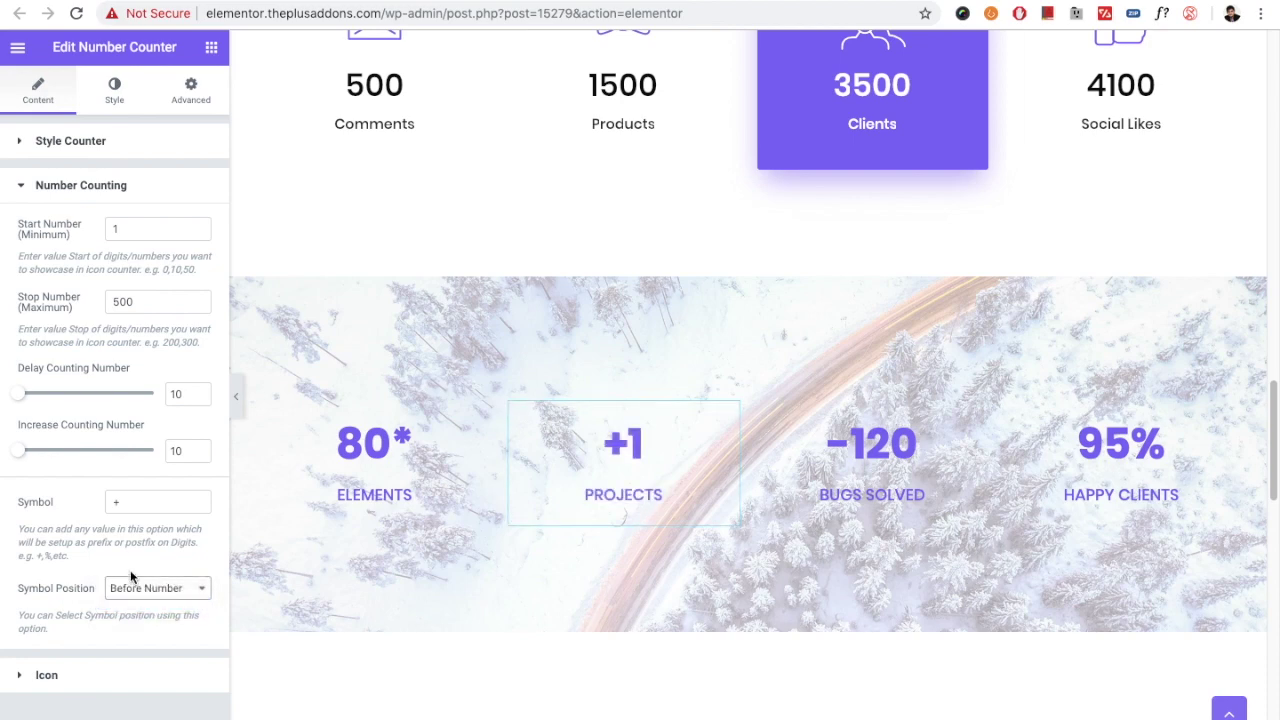
click(47, 675)
Step: Give the PROJECTS counter a font icon, keeping Icons Mind as the icon font
click(128, 276)
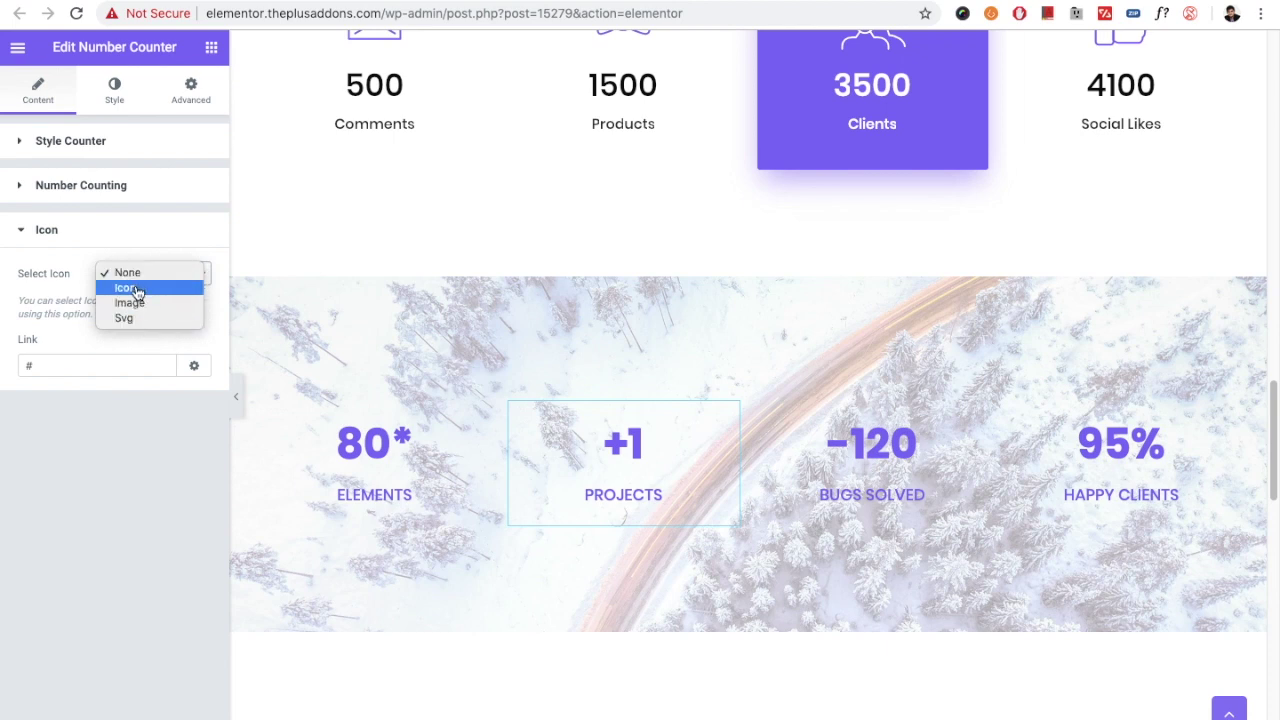
click(147, 292)
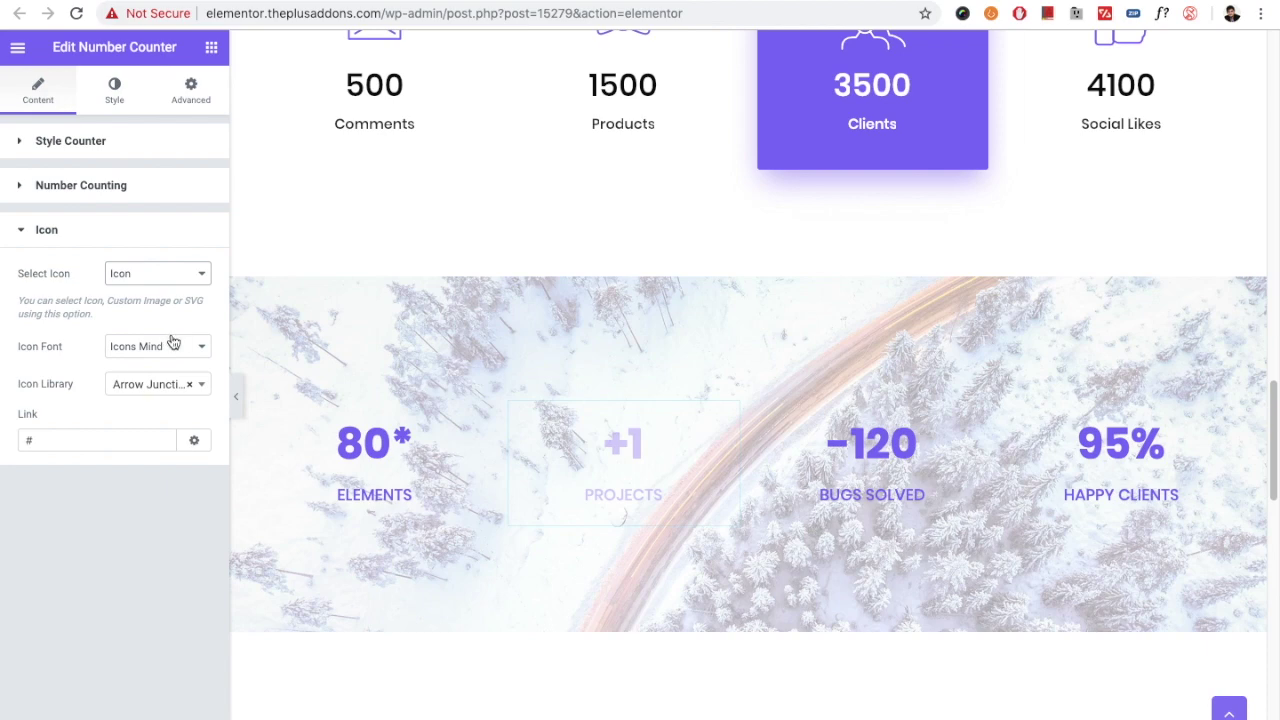
click(143, 275)
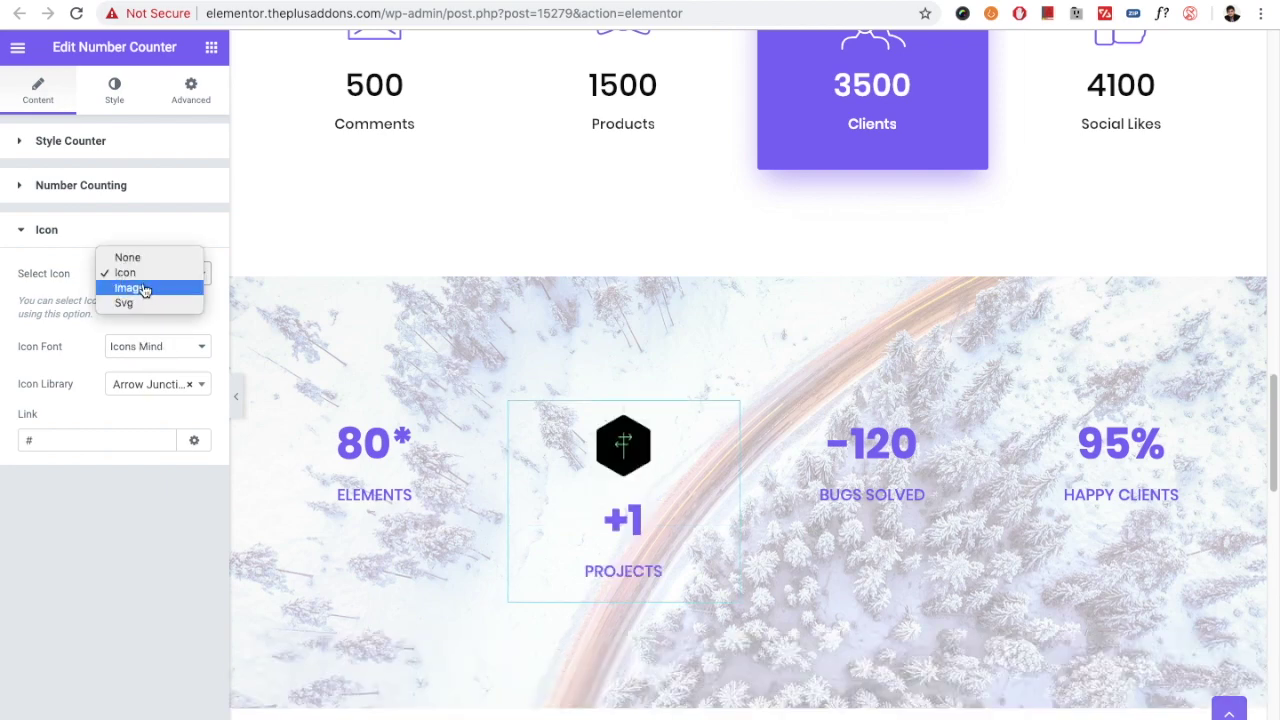
click(112, 344)
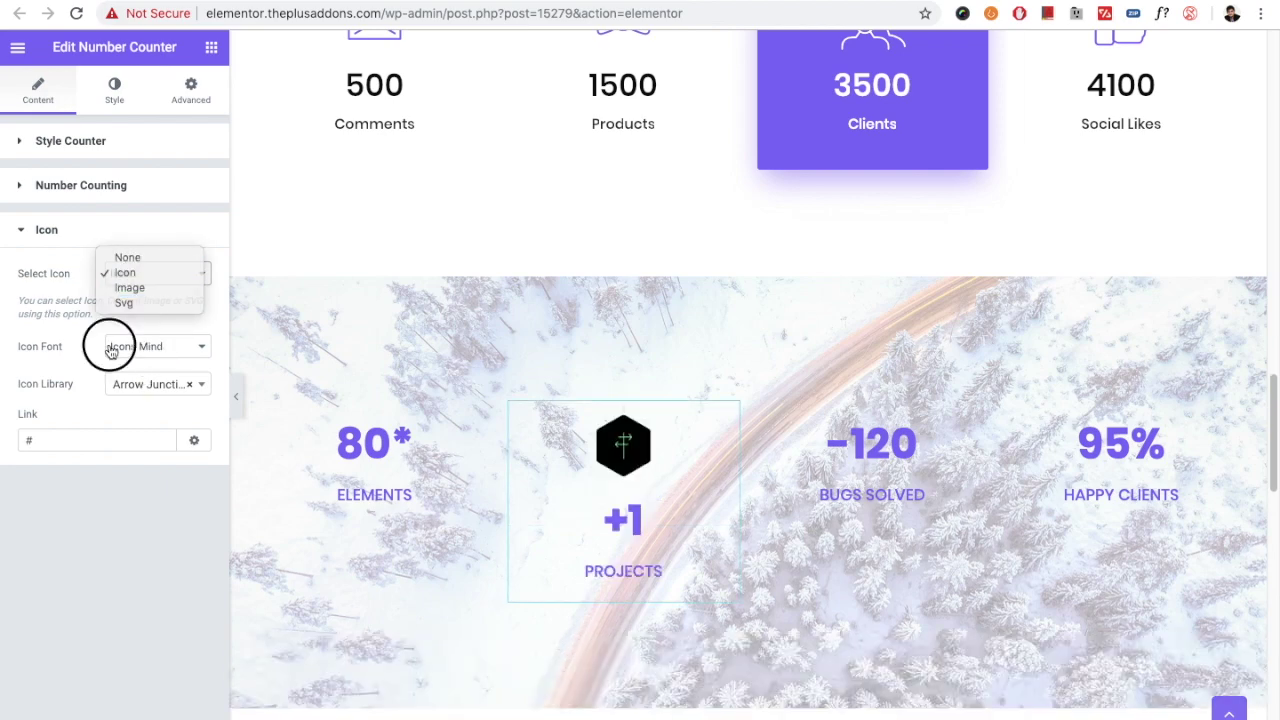
click(138, 352)
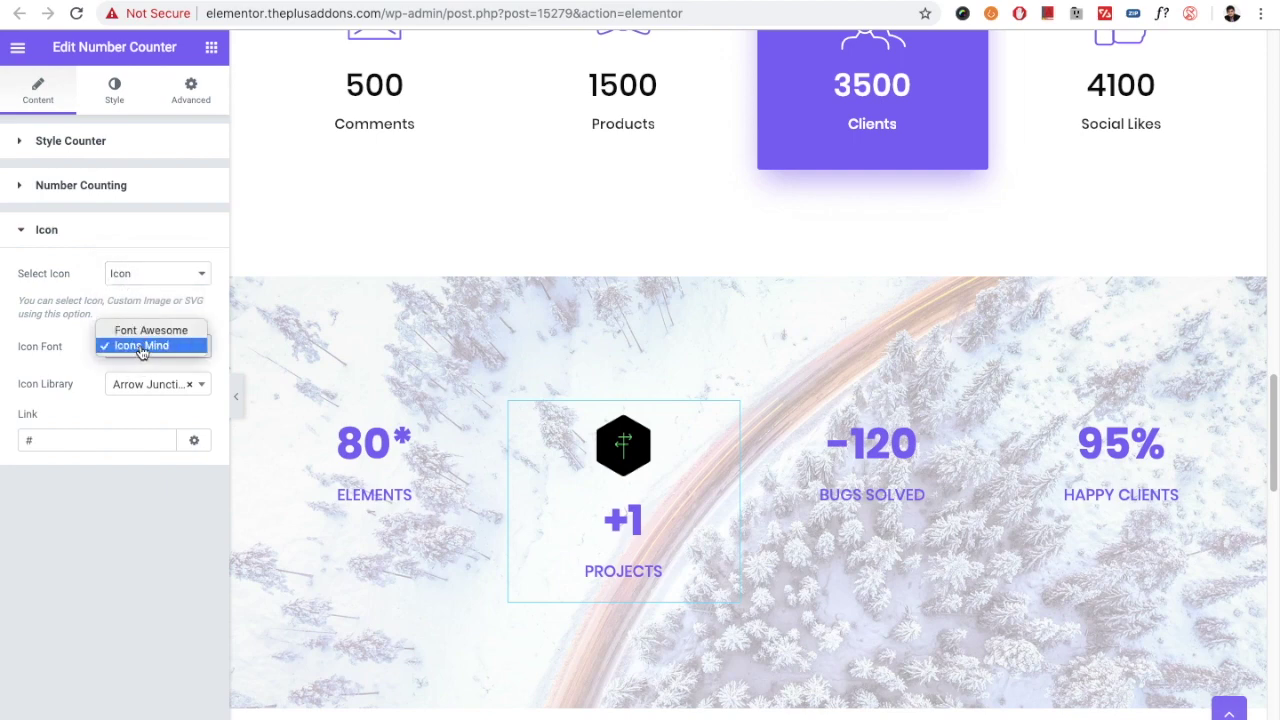
click(141, 352)
Step: Change the counter's Select Icon source from Icon to Image
click(118, 276)
click(132, 288)
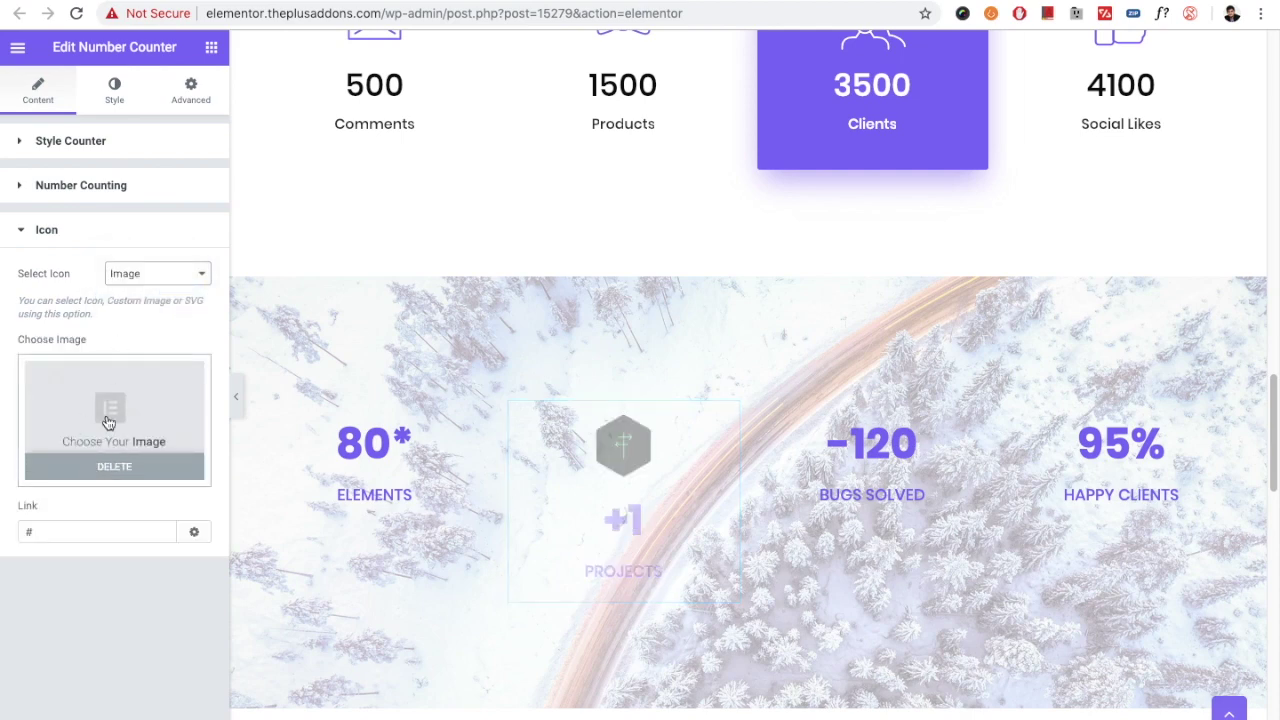
click(149, 278)
Step: Switch the icon source to SVG, try Custom Upload, then pick pre-built SVG icon 14. Cloud
click(140, 292)
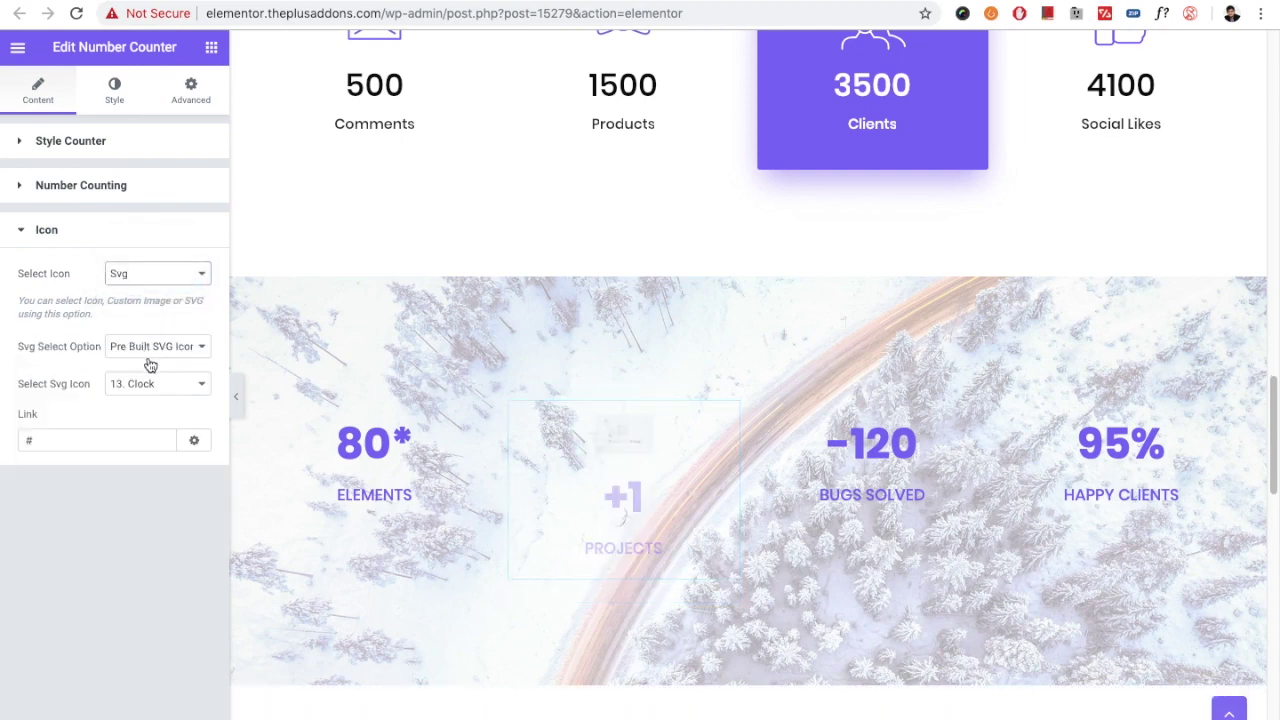
click(141, 351)
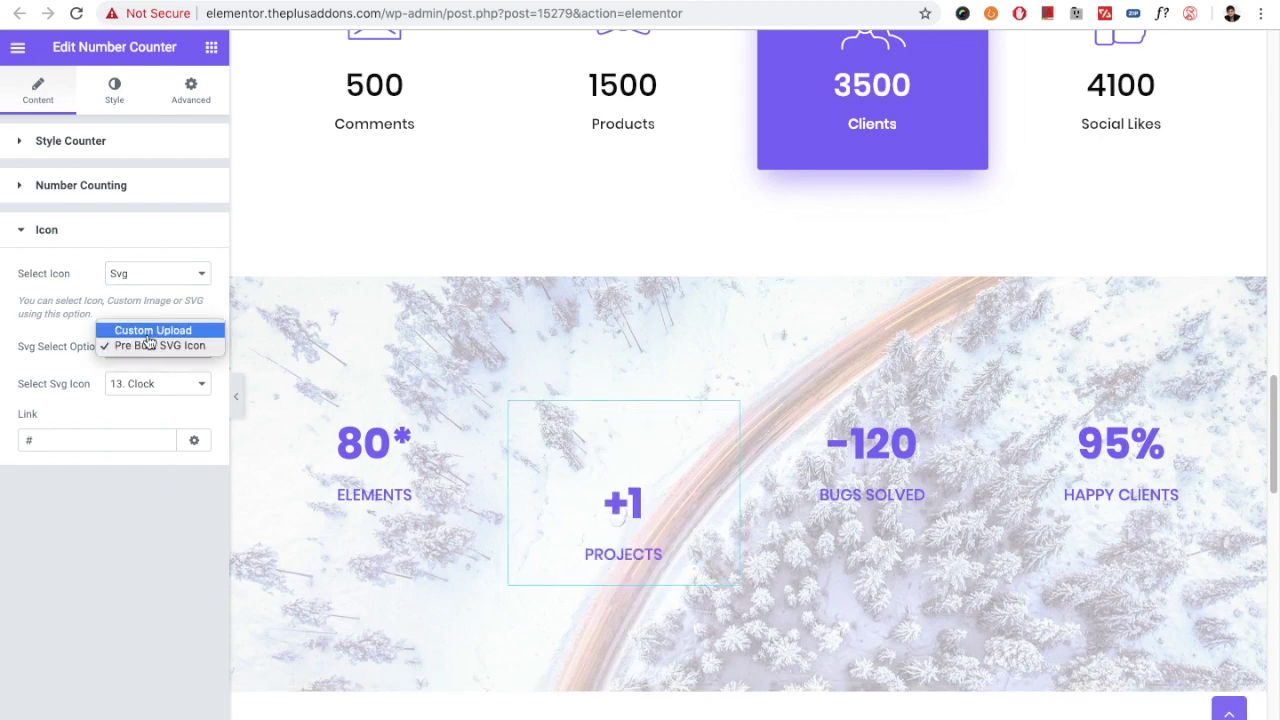
click(147, 332)
click(145, 350)
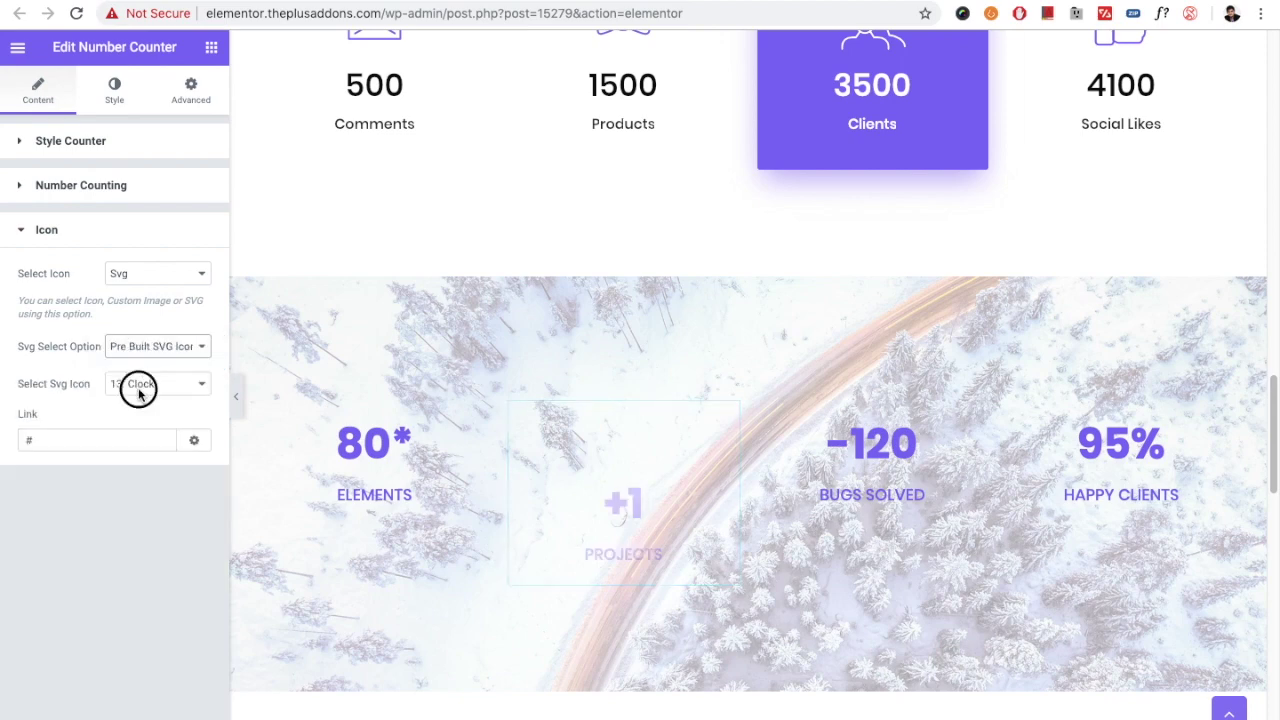
click(138, 390)
click(131, 400)
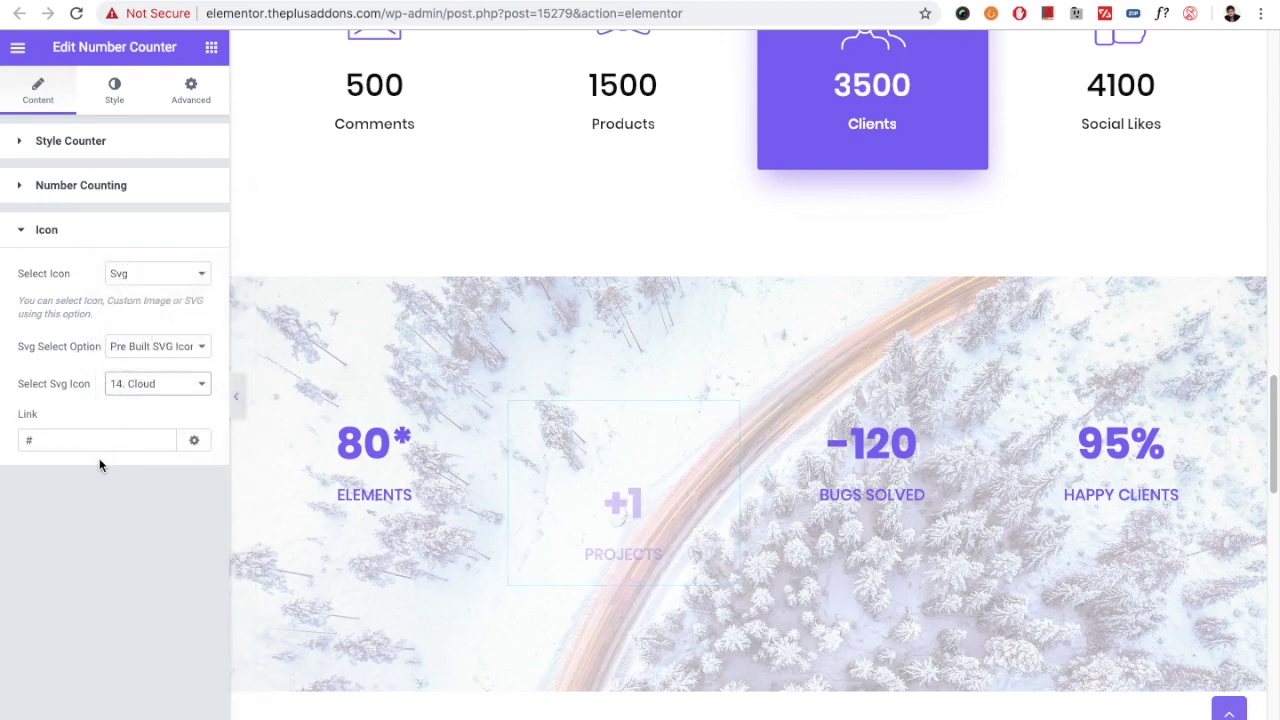
Step: Review the icon's link options, then set Select Icon back to the black hexagon font icon
drag(59, 440, 20, 440)
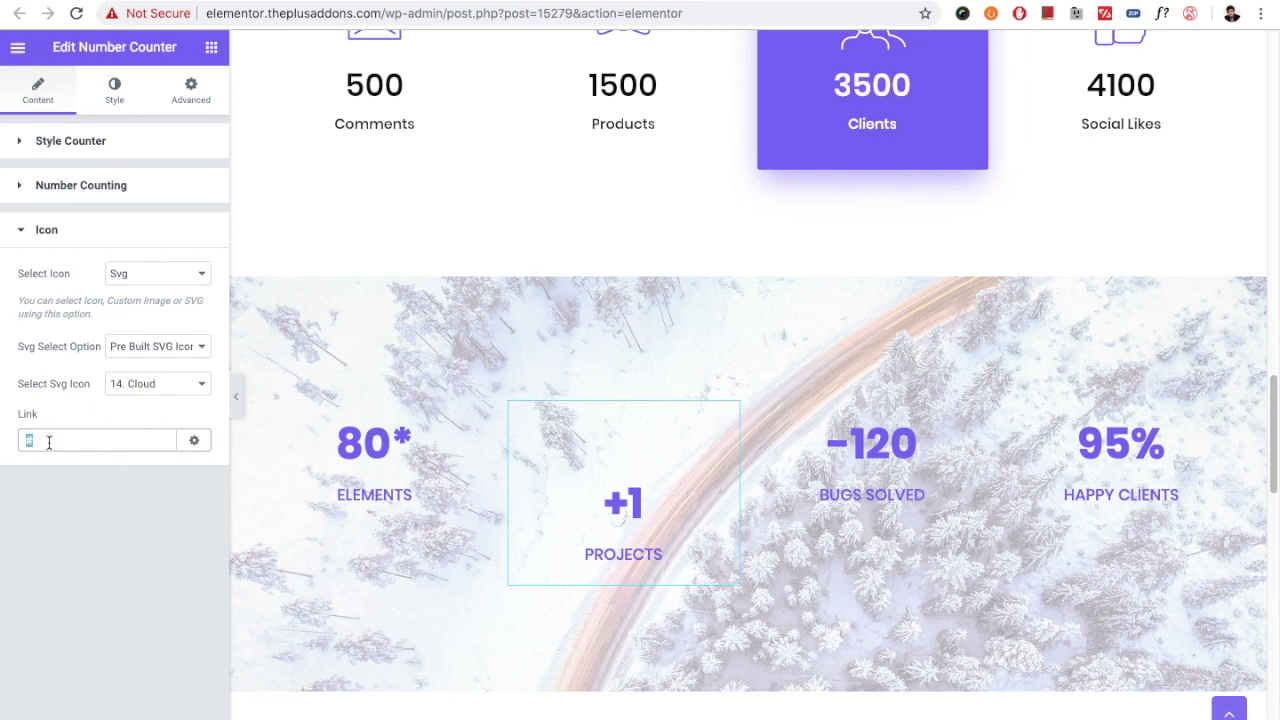
click(195, 446)
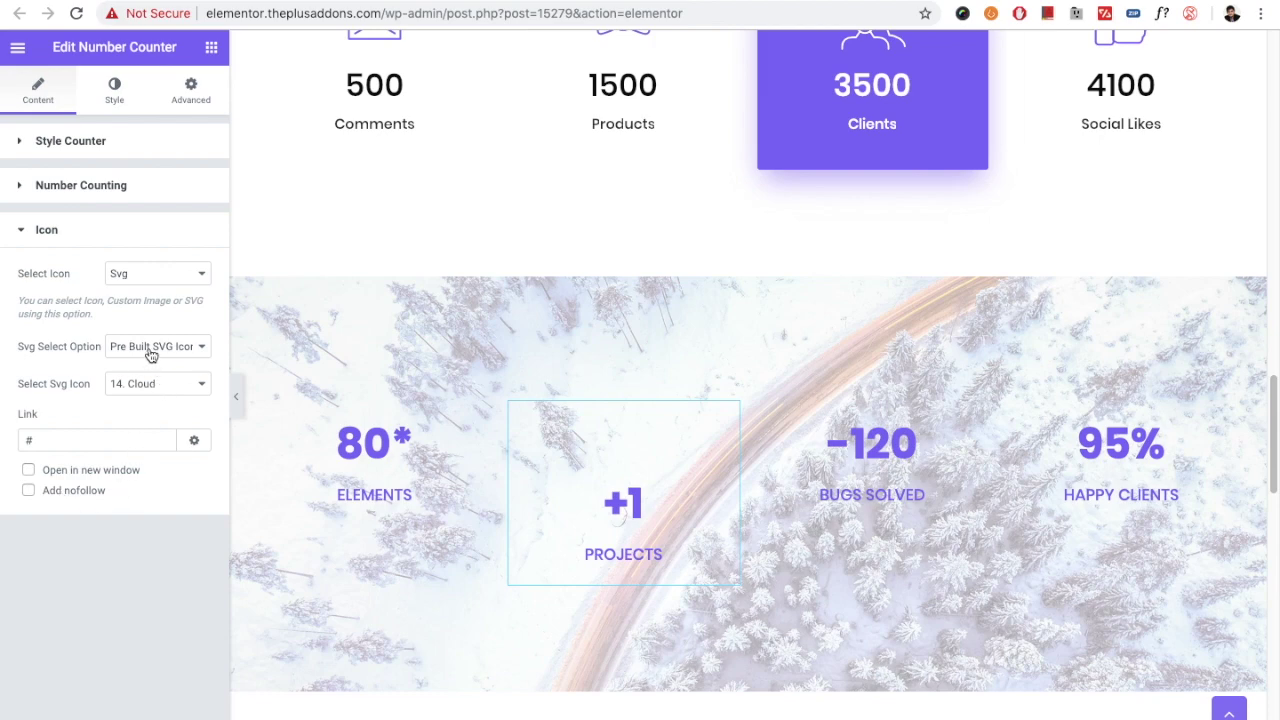
click(143, 278)
click(105, 362)
key(i)
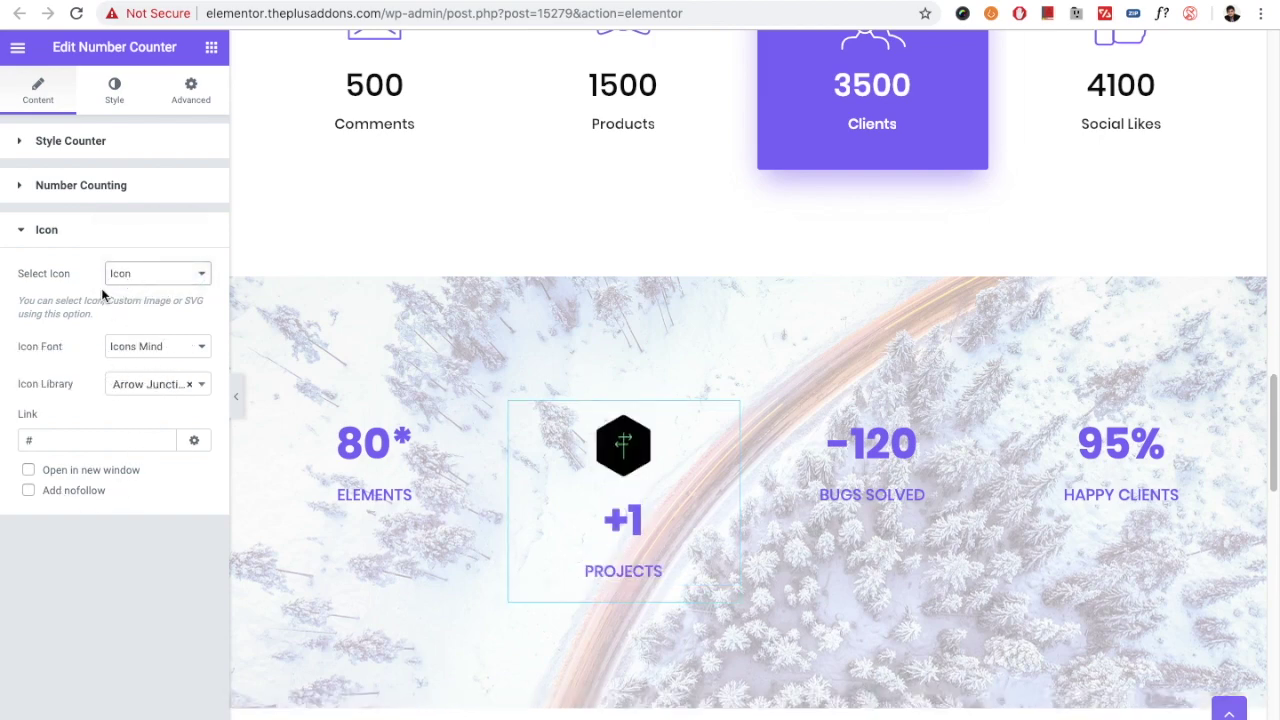
click(108, 104)
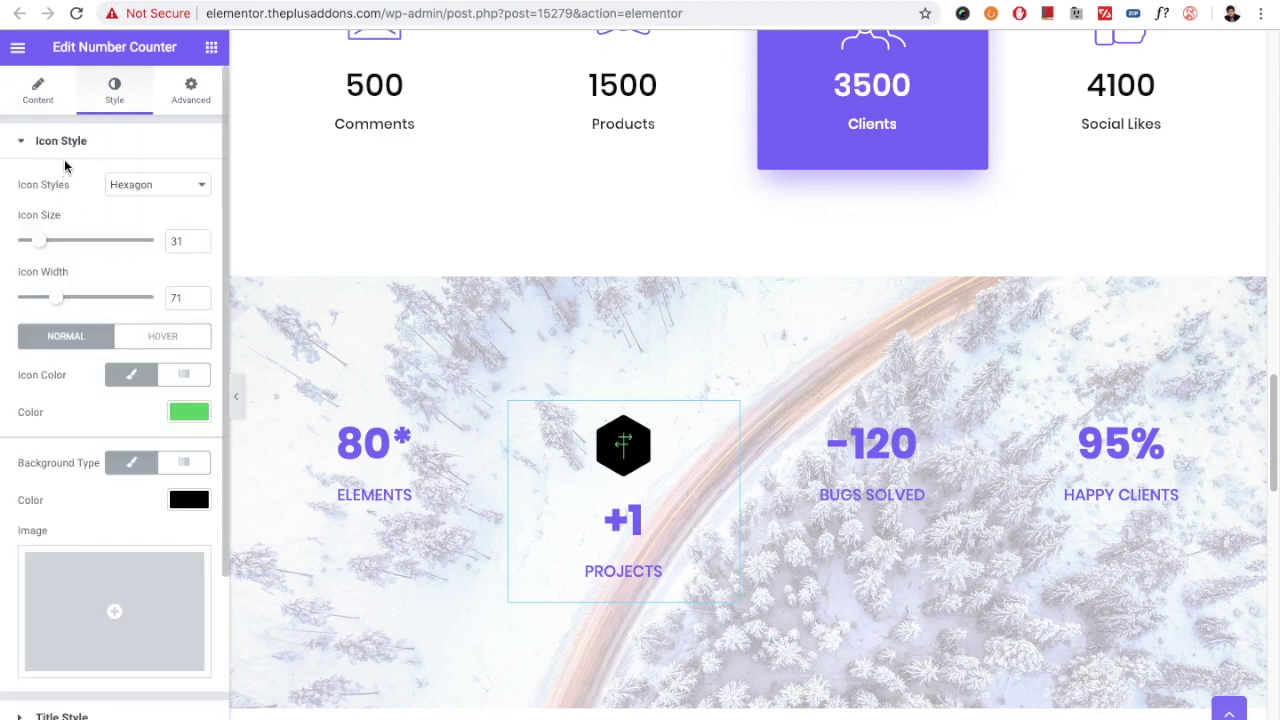
Step: Change the Icon Style section's Icon Styles shape from Hexagon to Pentagon
click(125, 192)
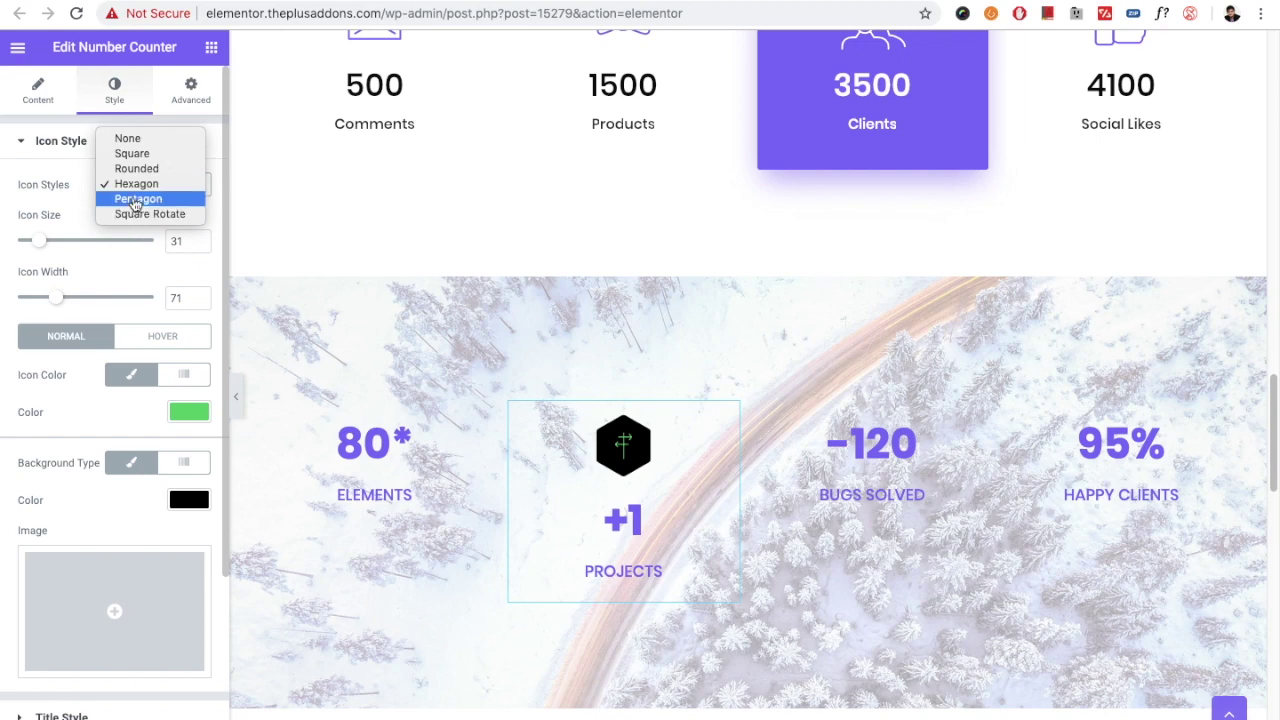
click(136, 200)
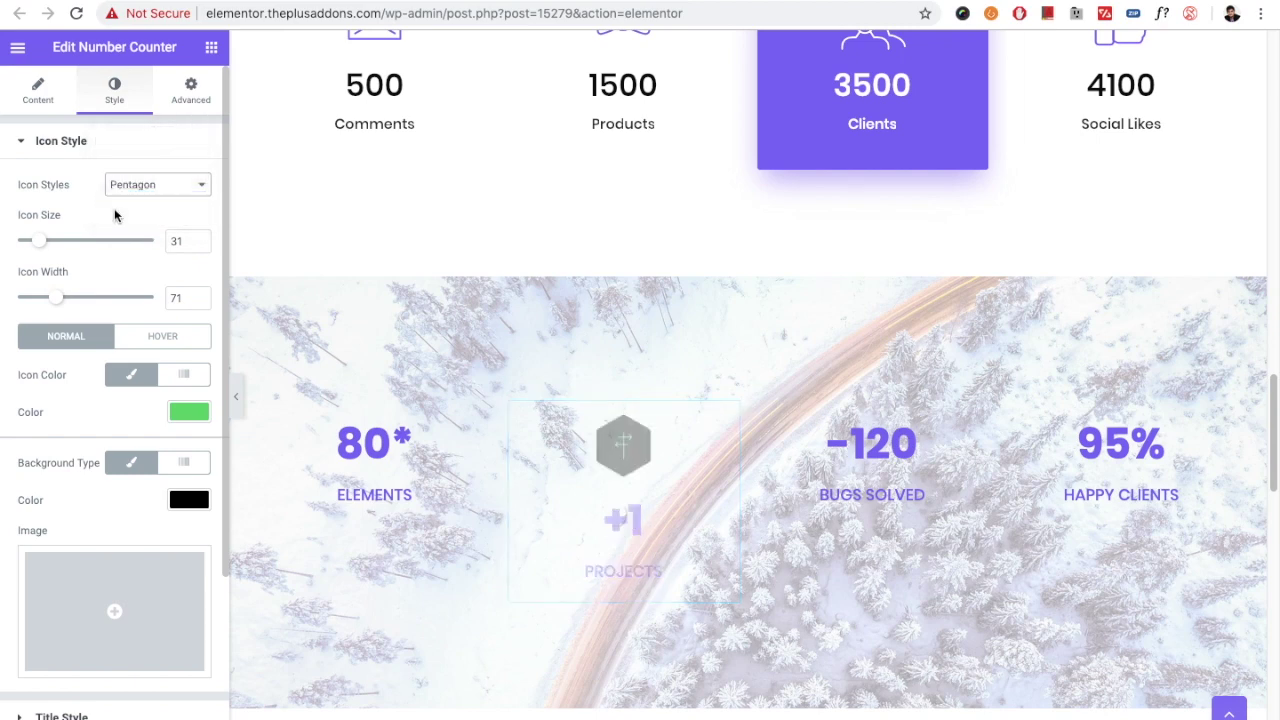
click(127, 193)
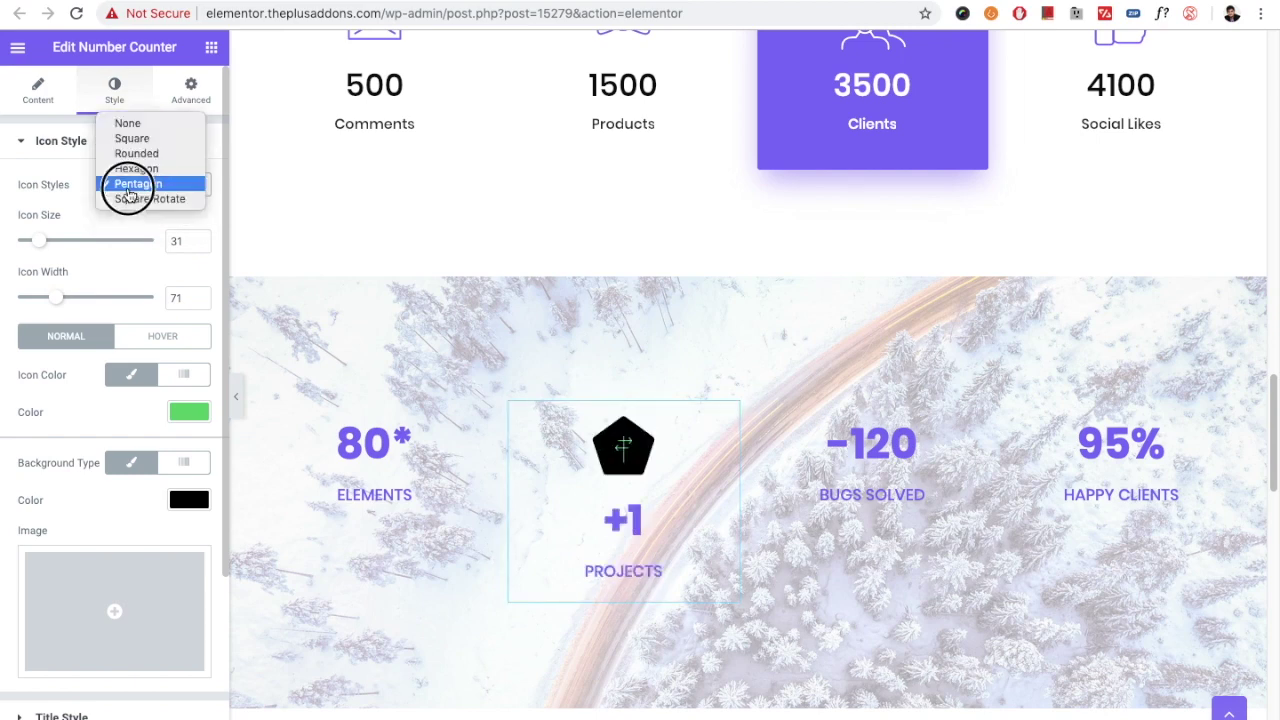
click(128, 189)
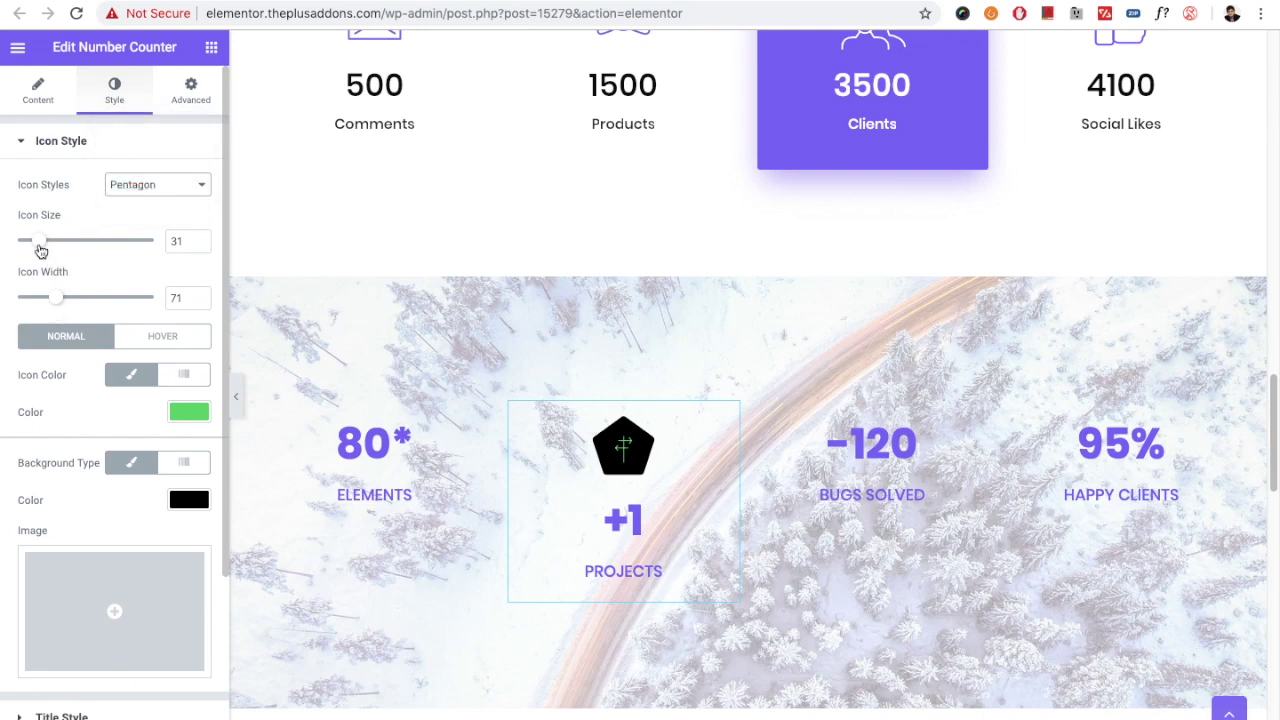
scroll(95, 374, down, 1)
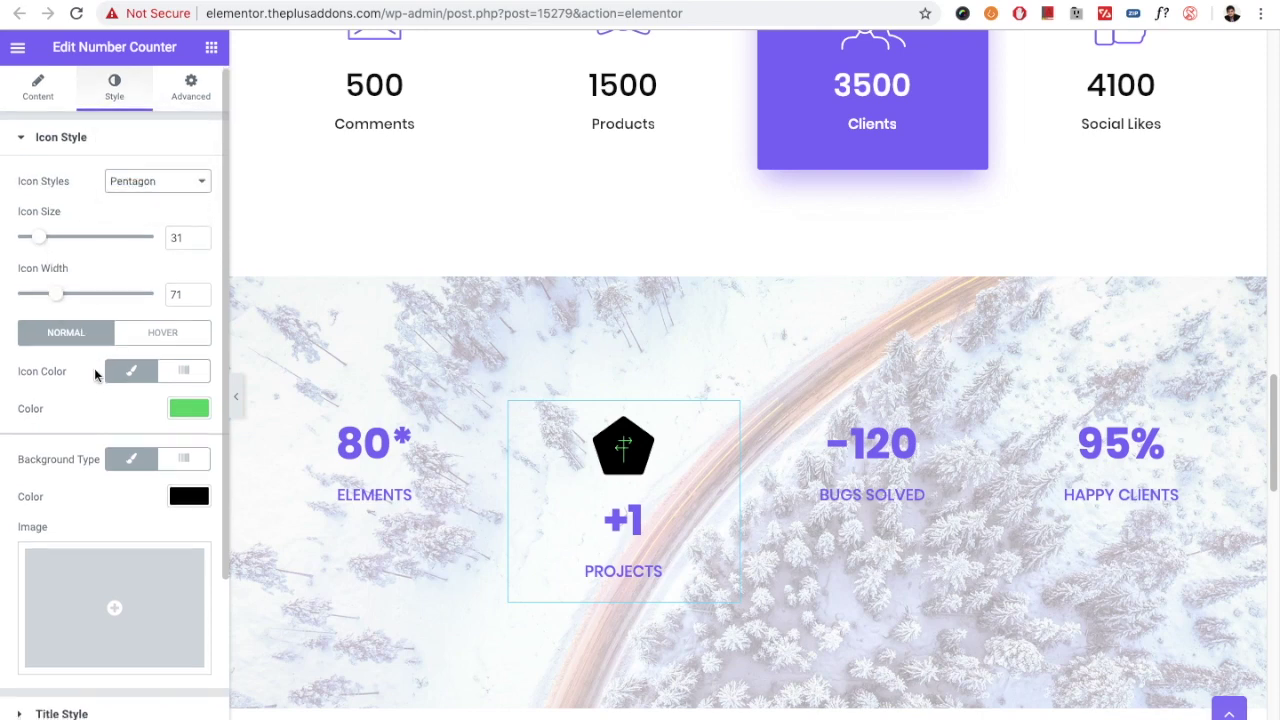
scroll(95, 374, down, 1)
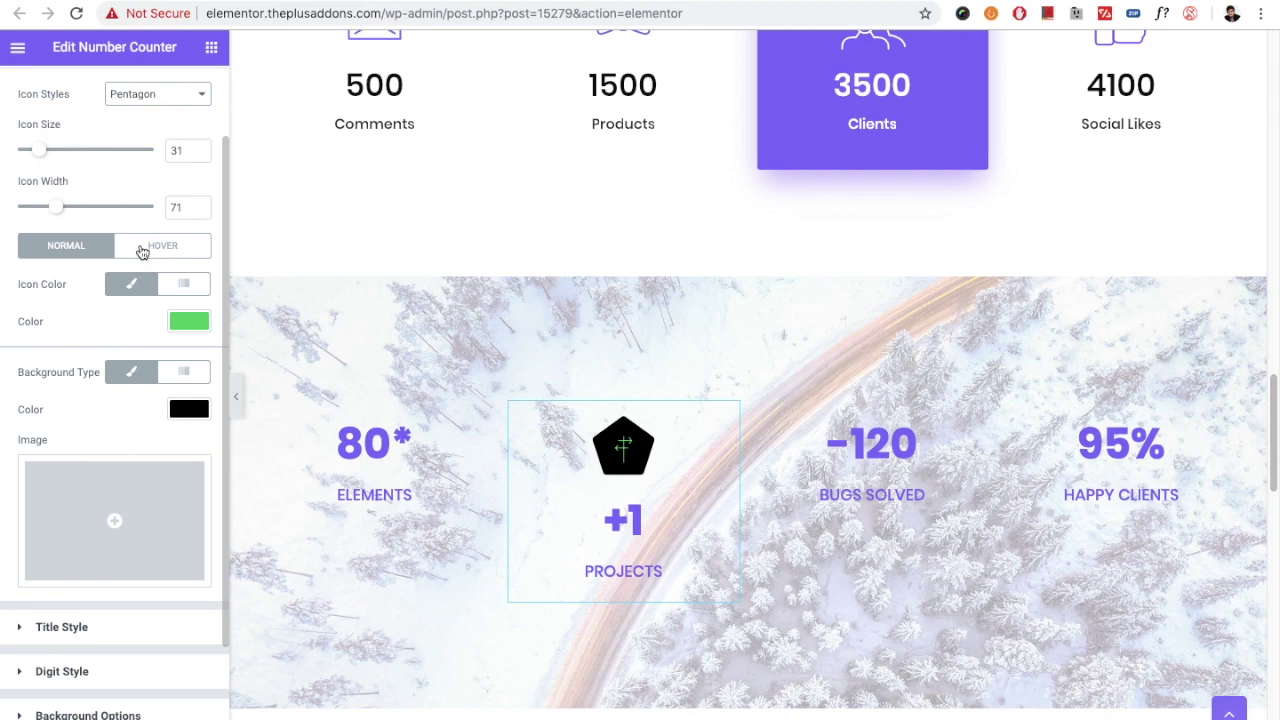
scroll(114, 408, down, 1)
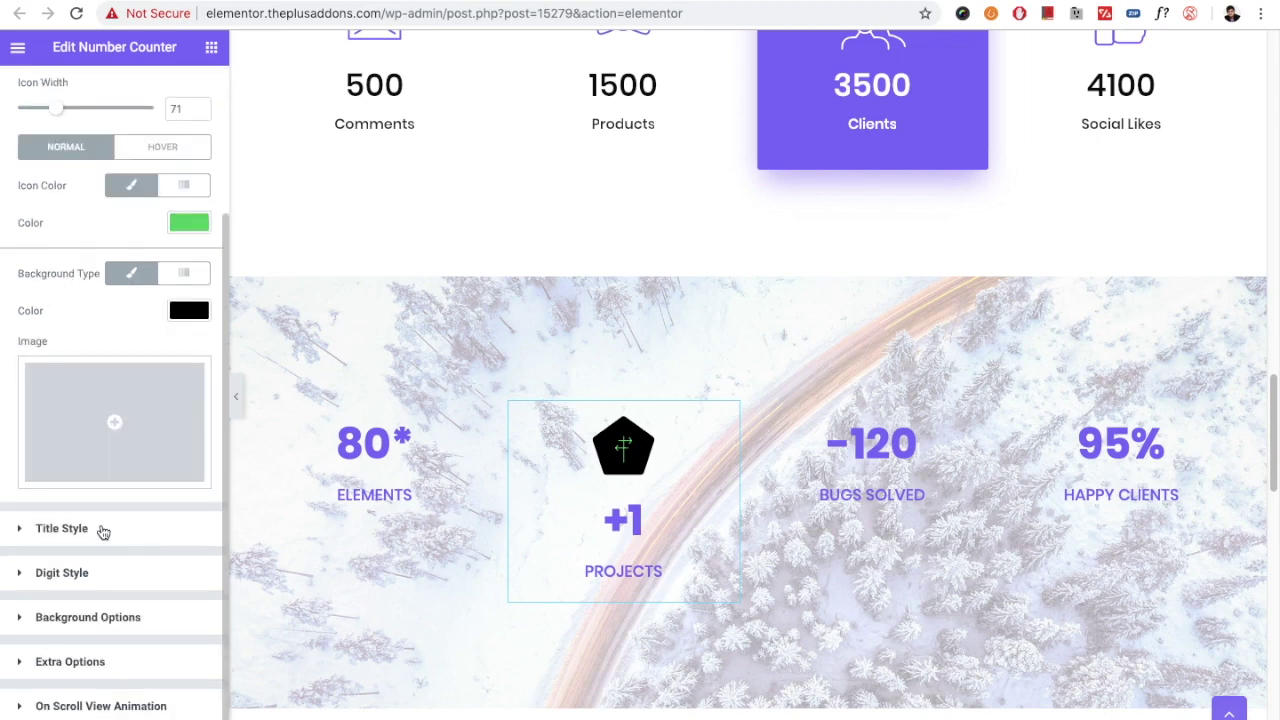
Step: Adjust the Title Top and Bottom Space sliders to pull the PROJECTS label up
click(132, 529)
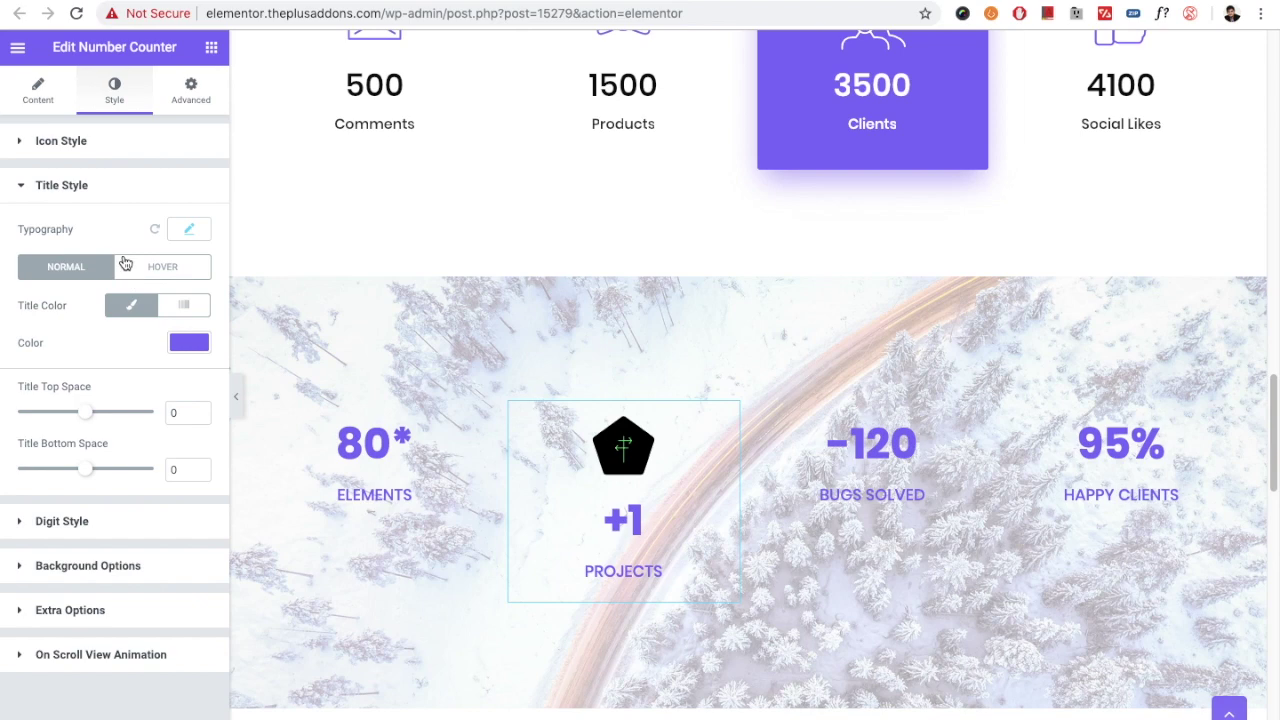
click(190, 233)
click(189, 231)
drag(88, 415, 84, 413)
drag(87, 469, 79, 474)
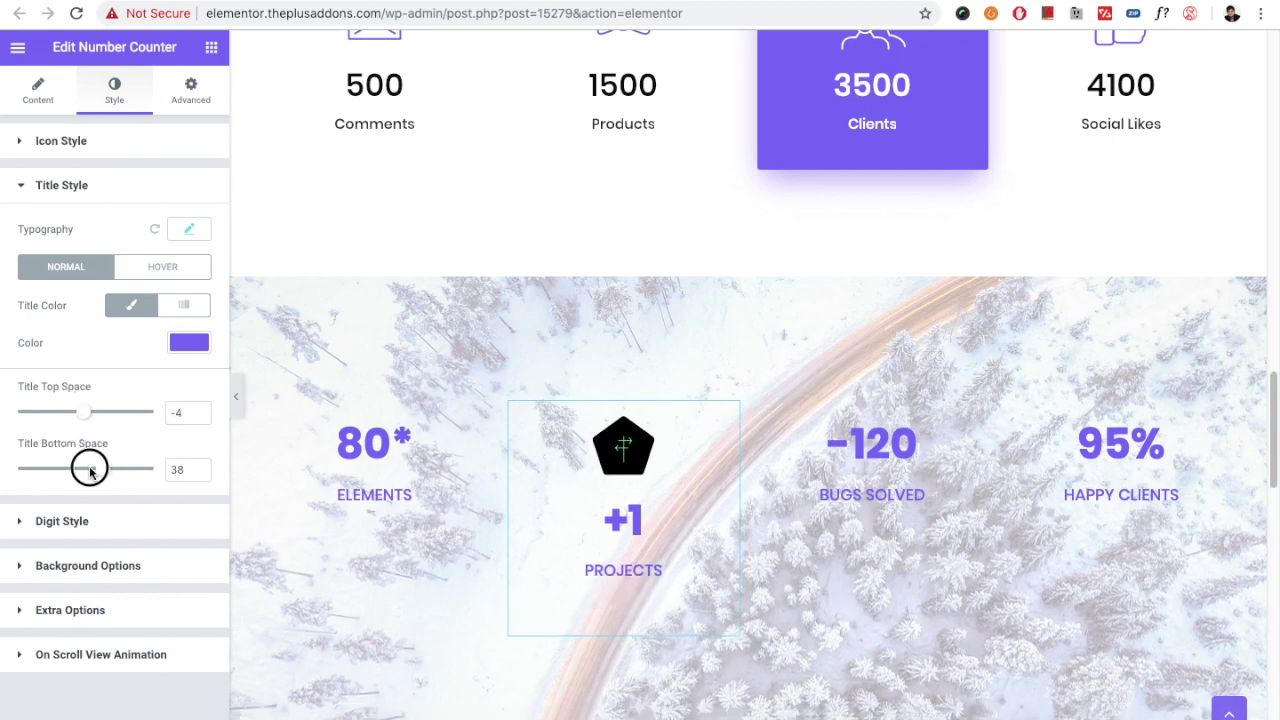
drag(79, 474, 86, 468)
Step: Set the Digit Style Number Top Space to -16, moving +1 closer to the pentagon
click(62, 521)
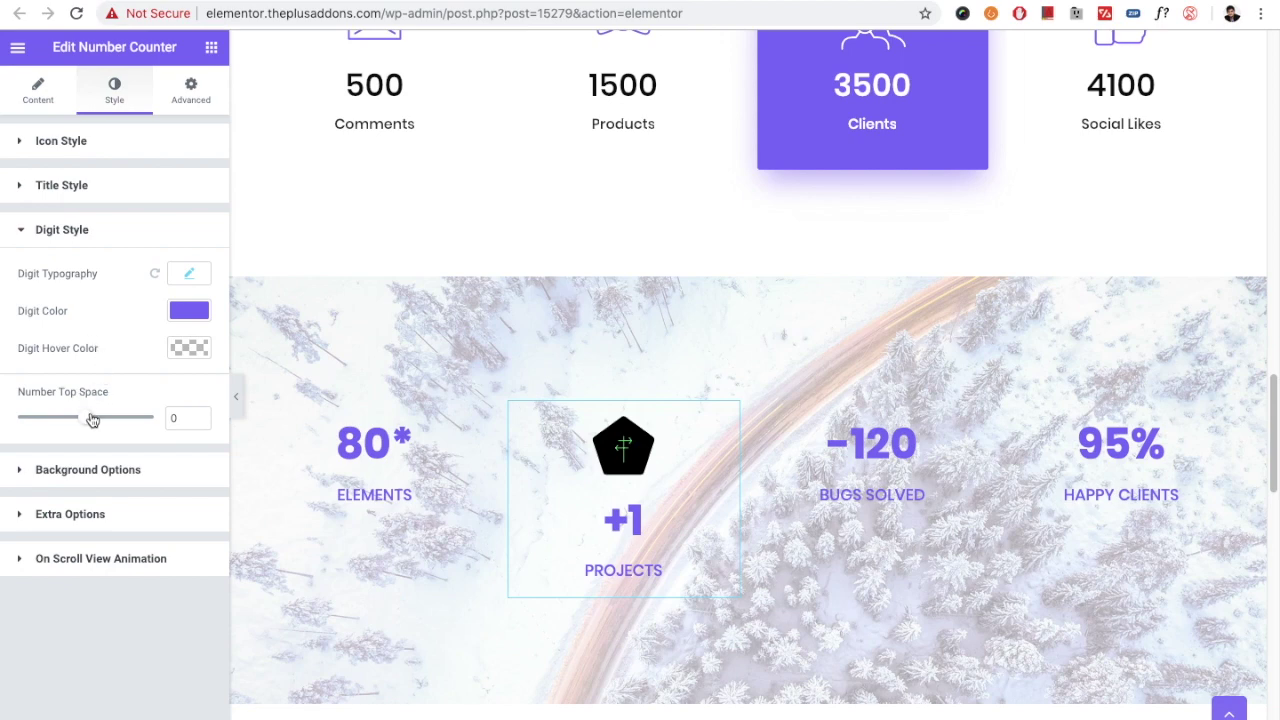
drag(88, 417, 84, 421)
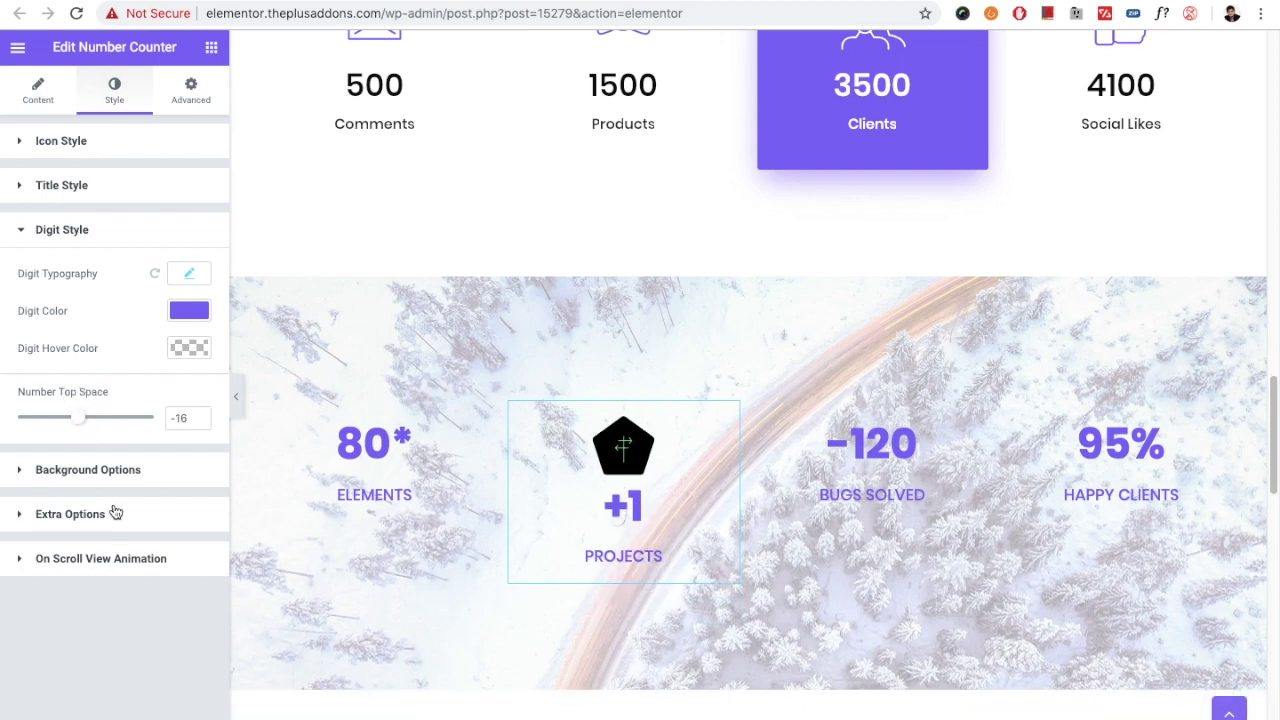
click(88, 470)
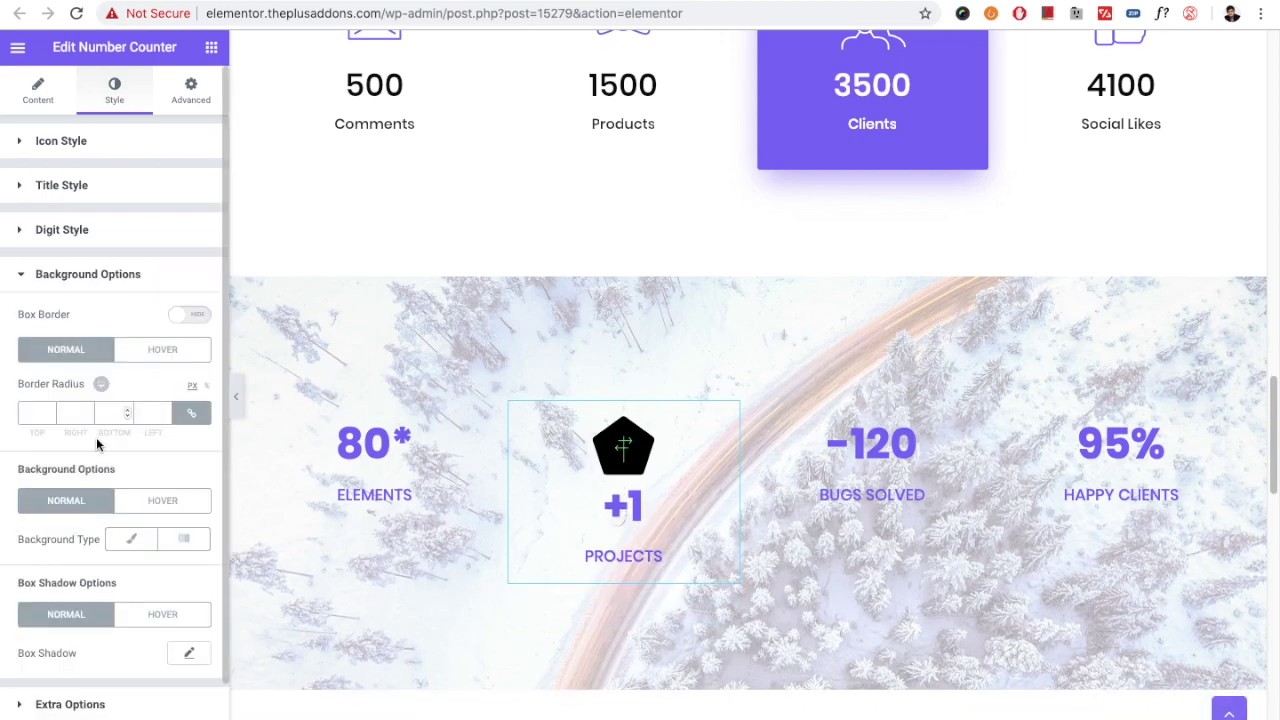
Step: Change the Extra Options Box Hover Effects setting from Grow to Push
scroll(96, 444, down, 1)
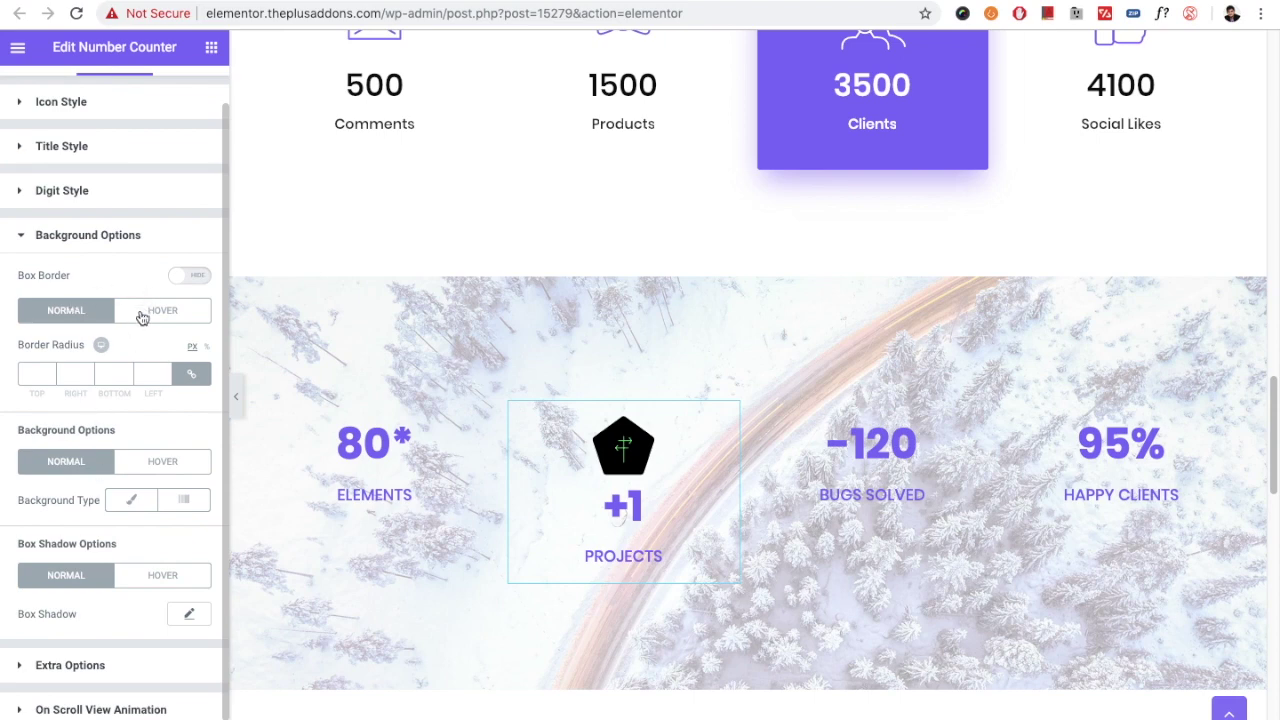
scroll(70, 420, down, 1)
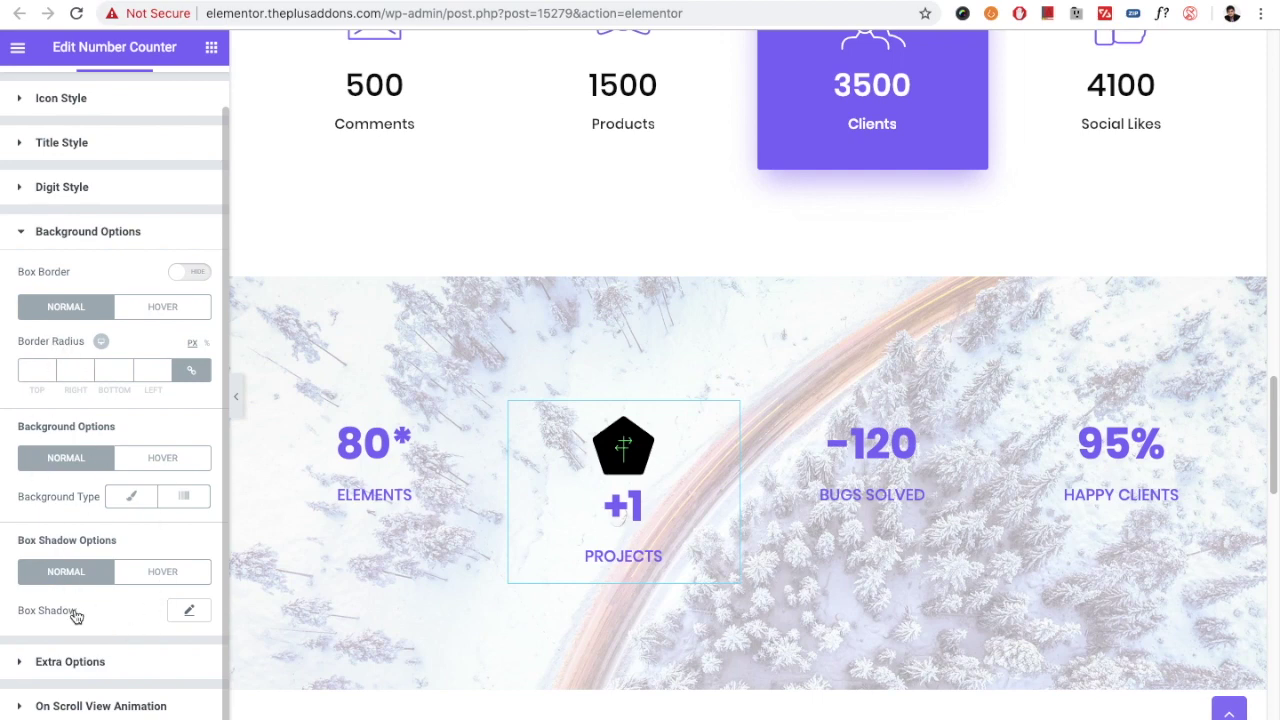
click(86, 662)
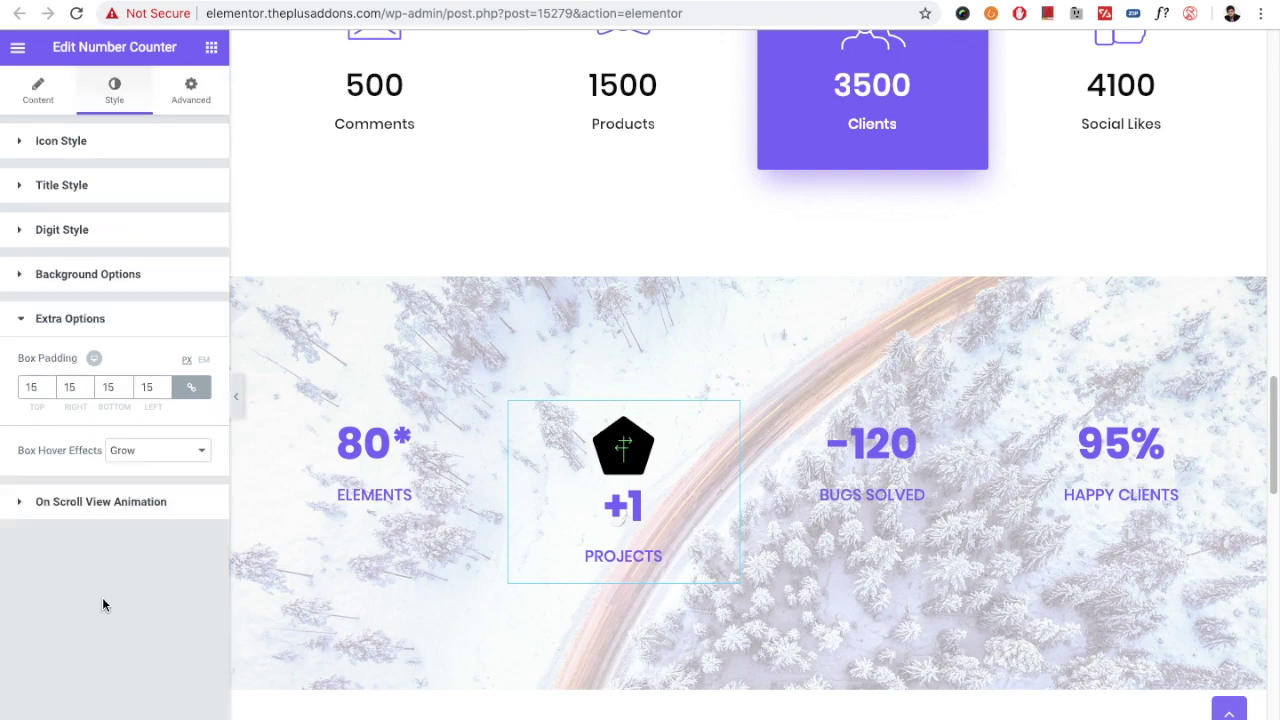
mouse_move(36, 387)
click(136, 450)
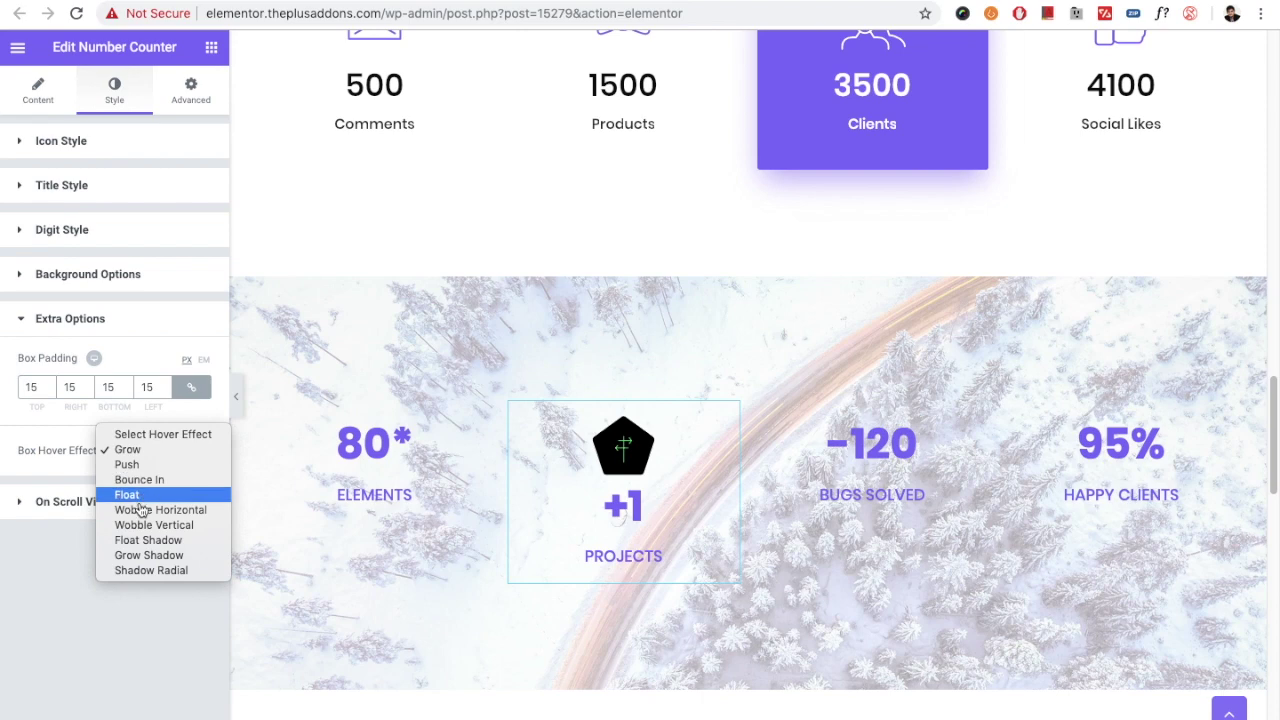
click(150, 466)
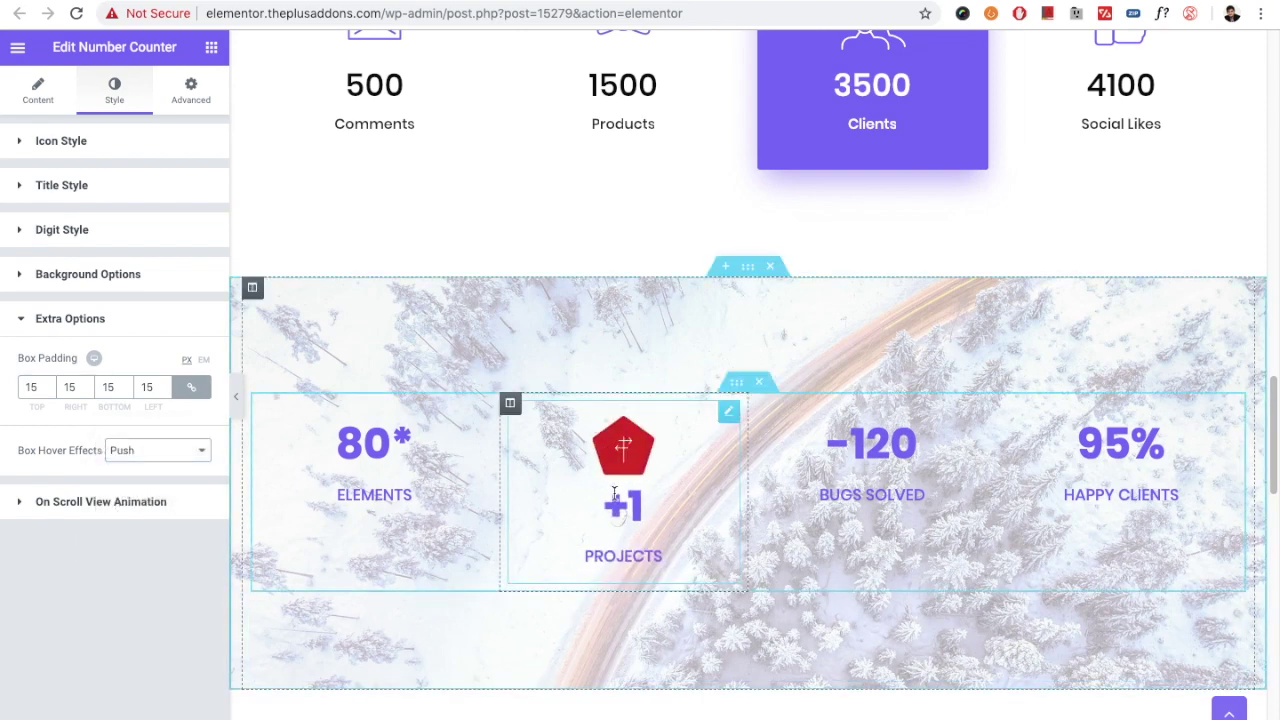
click(96, 495)
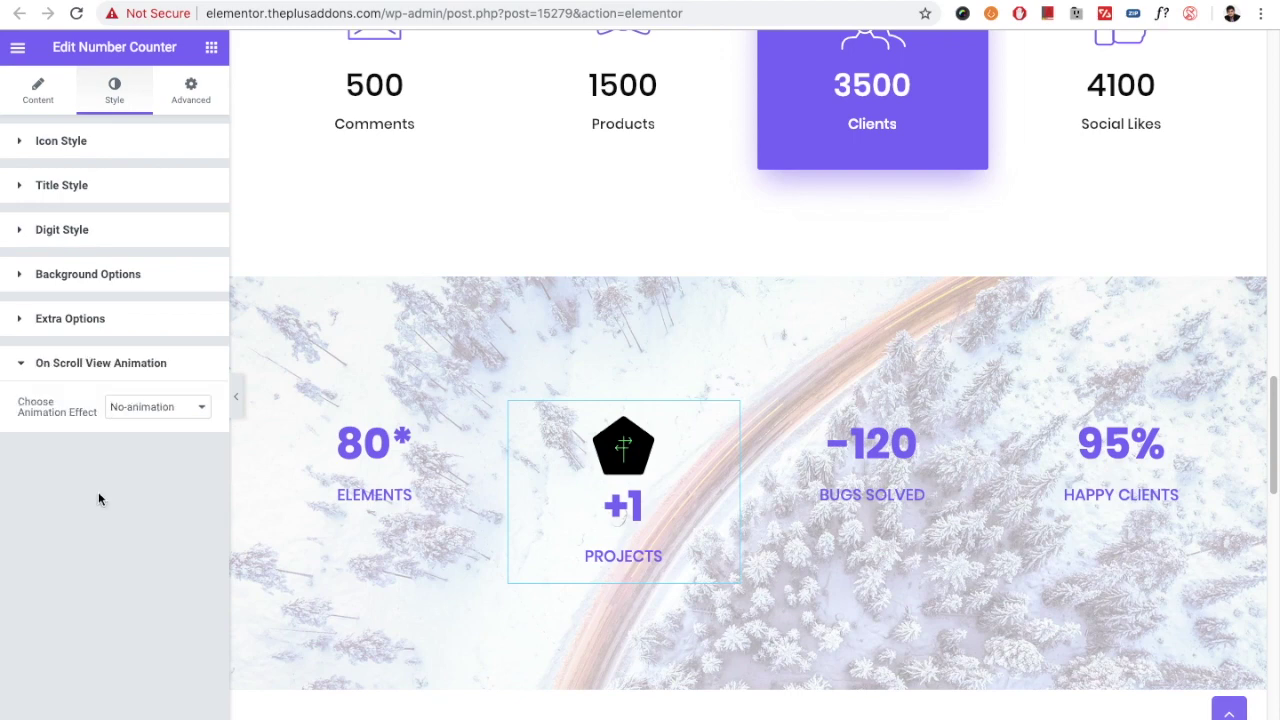
Step: Keep On Scroll View Animation at No-animation, check the Advanced tab, then return to Content
click(165, 407)
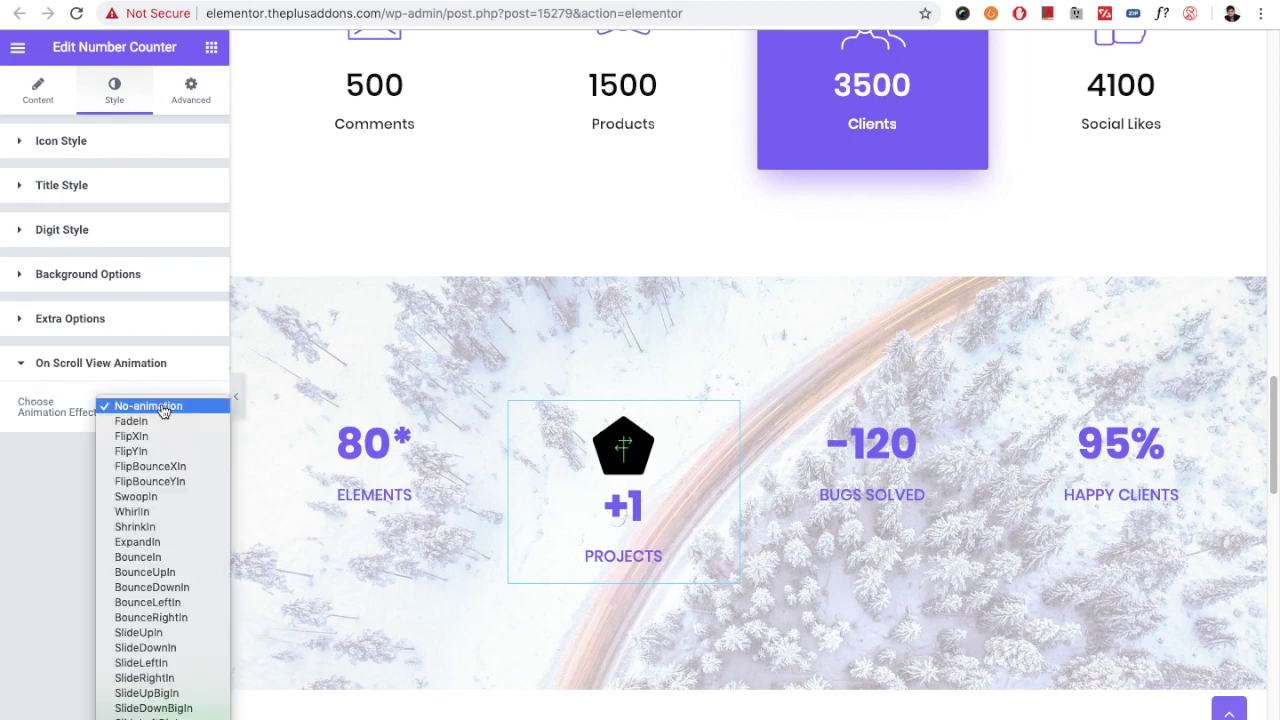
click(163, 407)
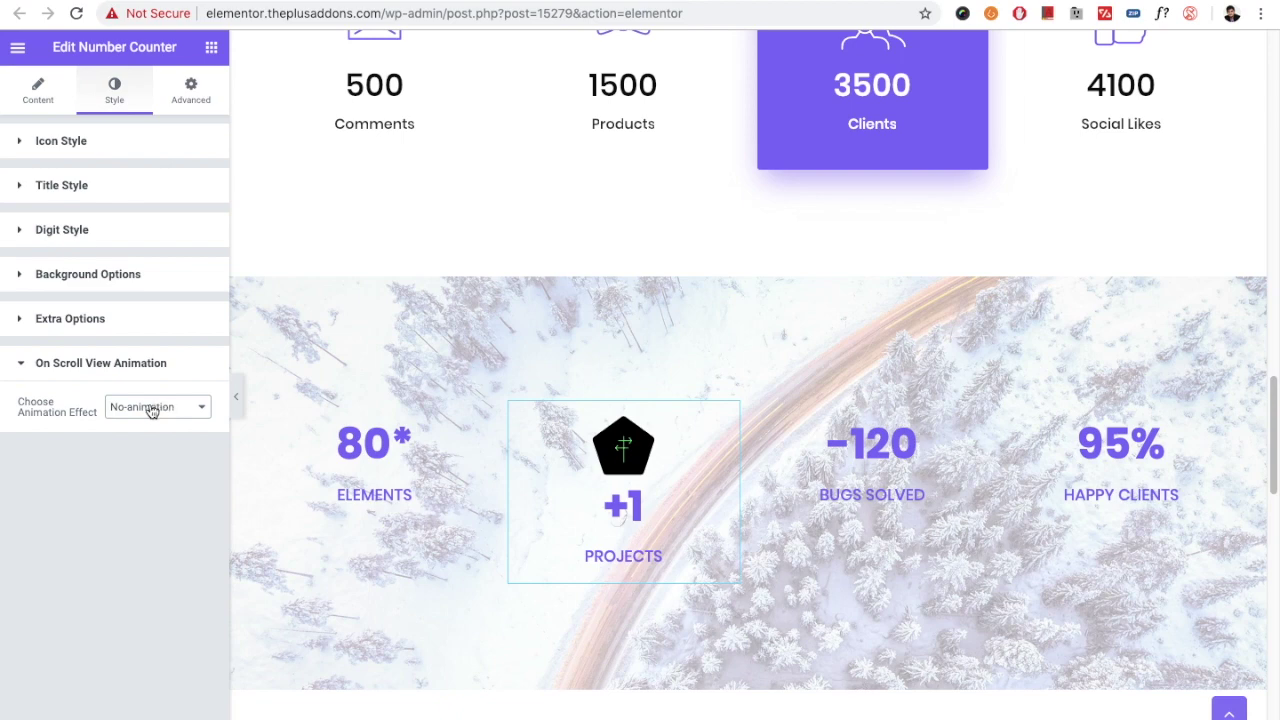
click(191, 92)
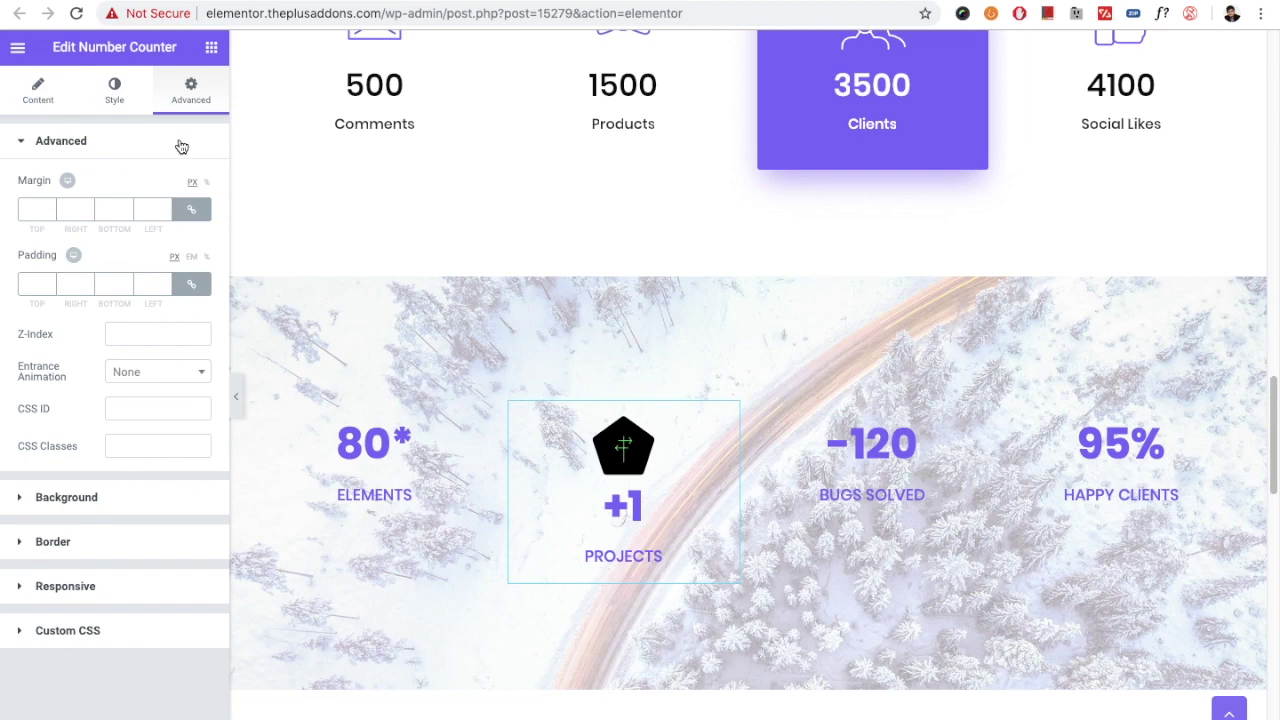
click(52, 108)
scroll(748, 404, up, 2)
scroll(748, 404, up, 3)
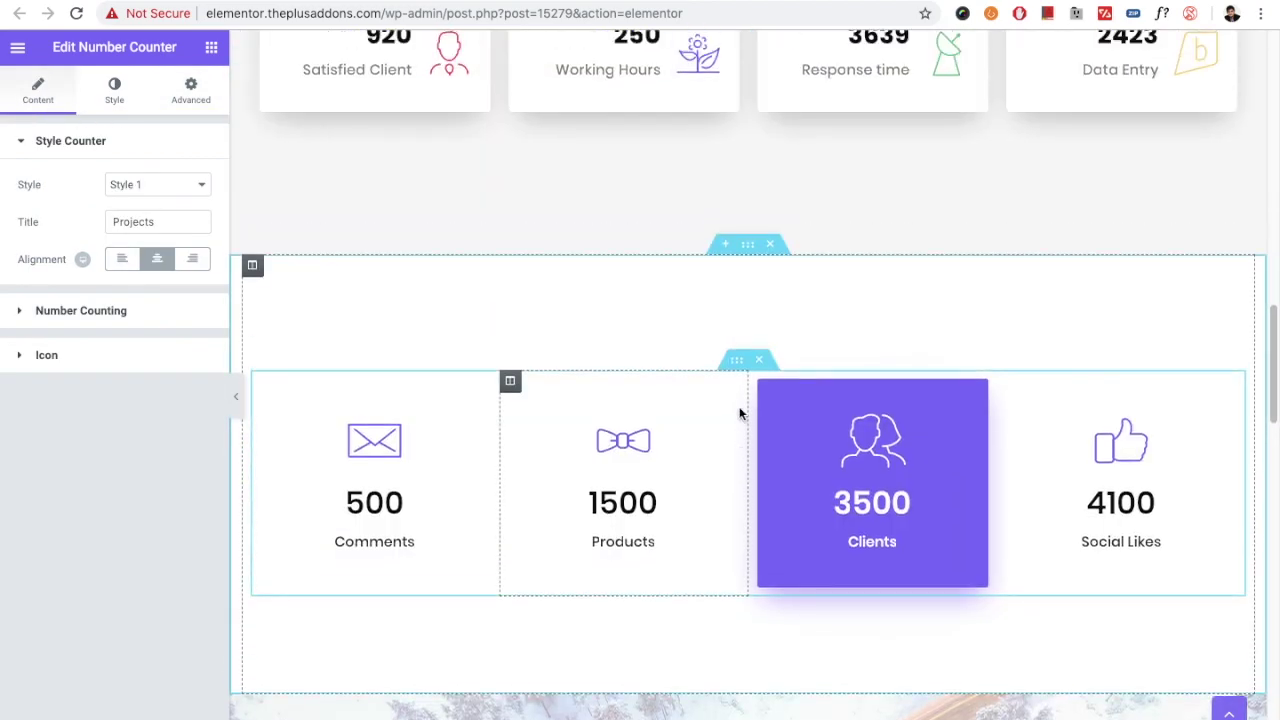
scroll(740, 409, up, 3)
scroll(740, 409, up, 5)
scroll(740, 409, up, 5)
scroll(720, 445, up, 3)
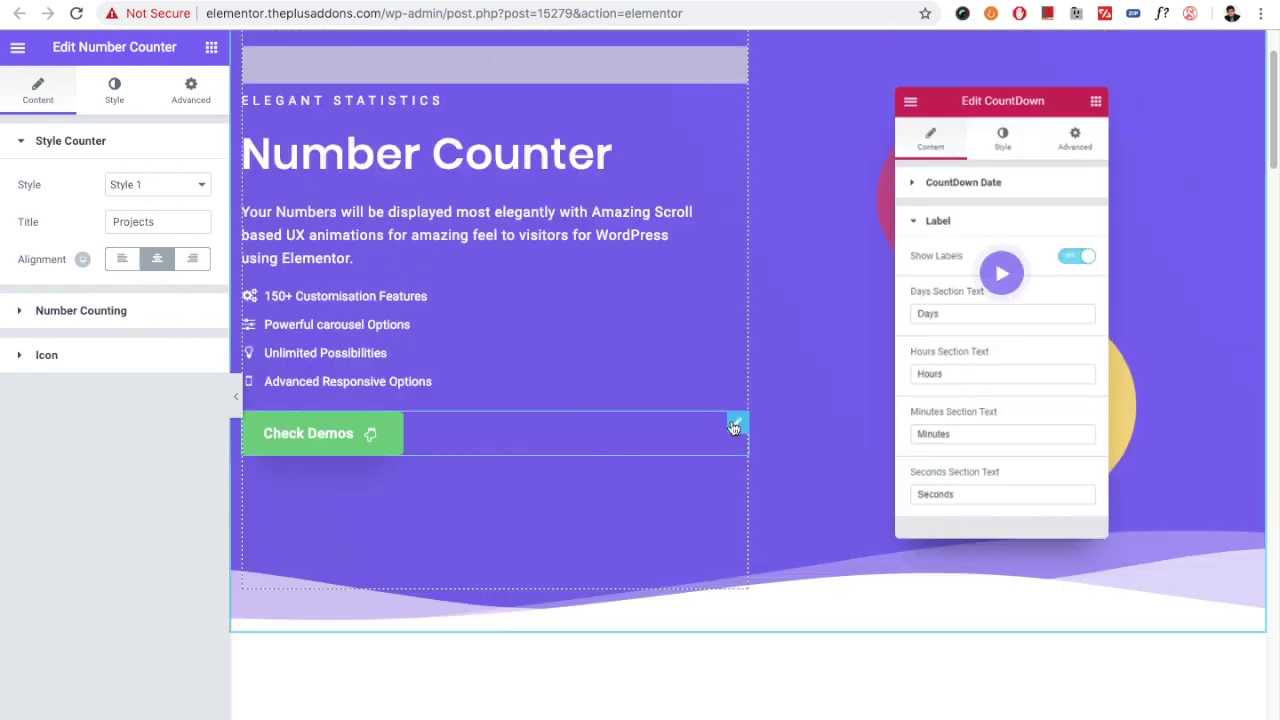
scroll(710, 458, up, 2)
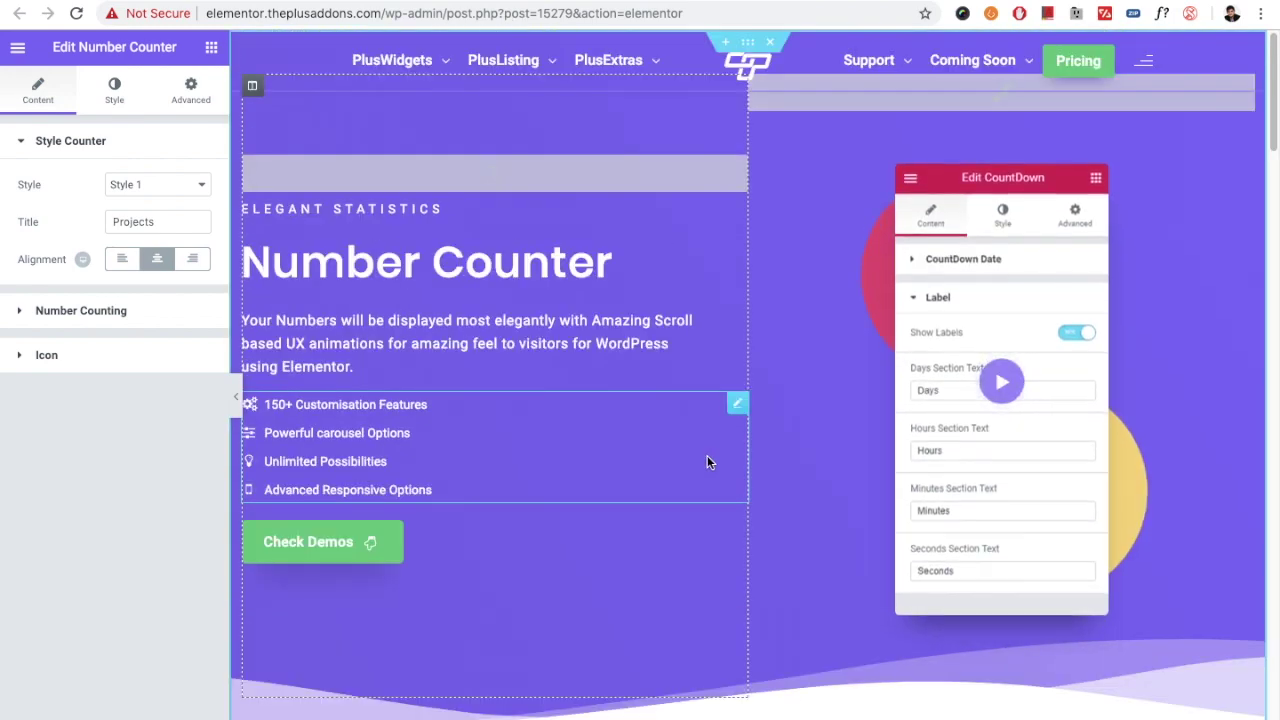